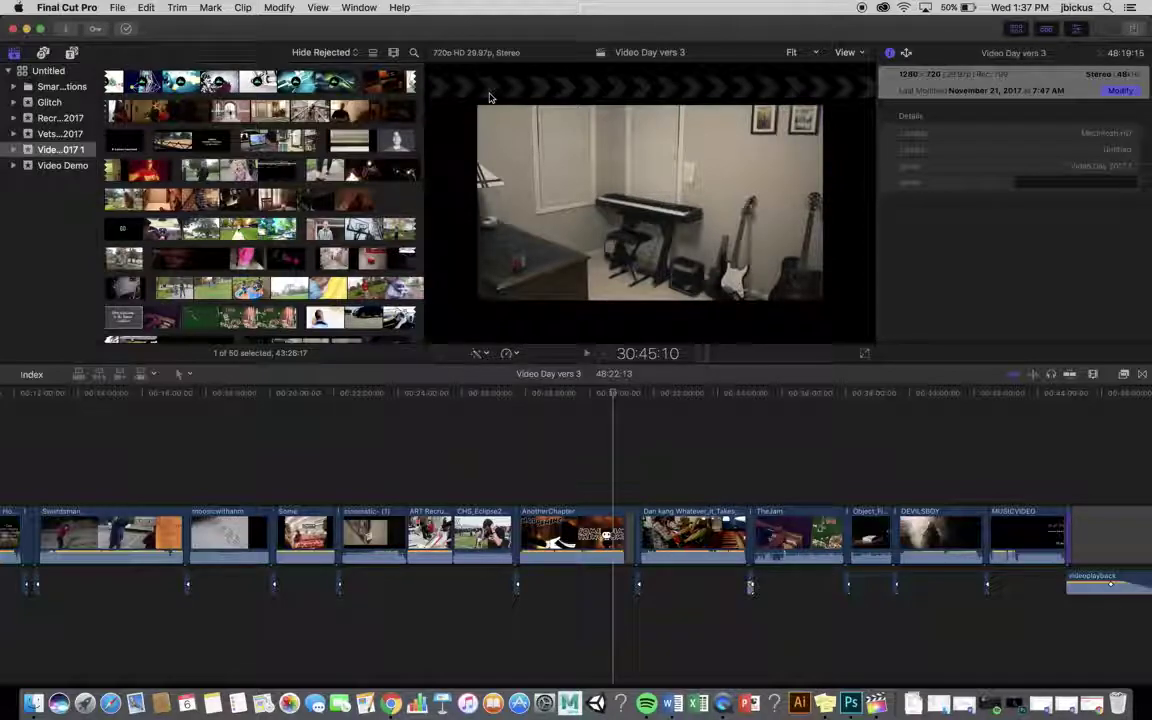
- Create a new event named 'hologram' in the Untitled library, with a new project
{"action": "left_click", "coordinate": [120, 7]}
{"action": "mouse_move", "coordinate": [130, 23]}
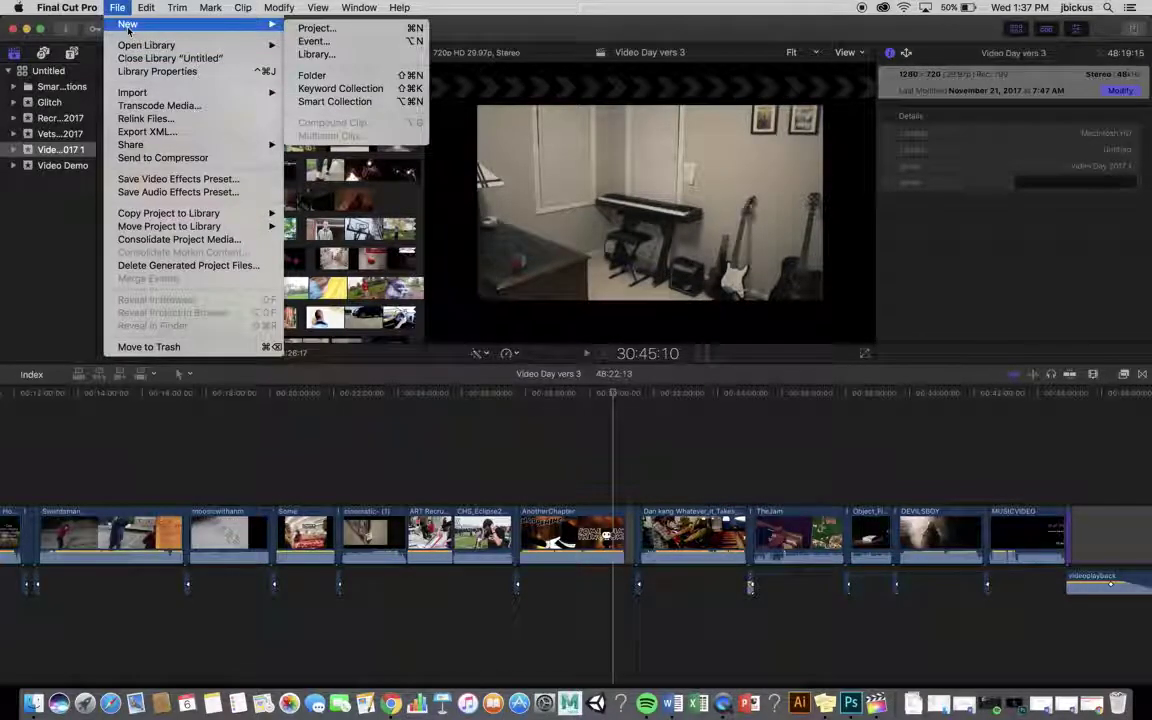
{"action": "left_click", "coordinate": [308, 42]}
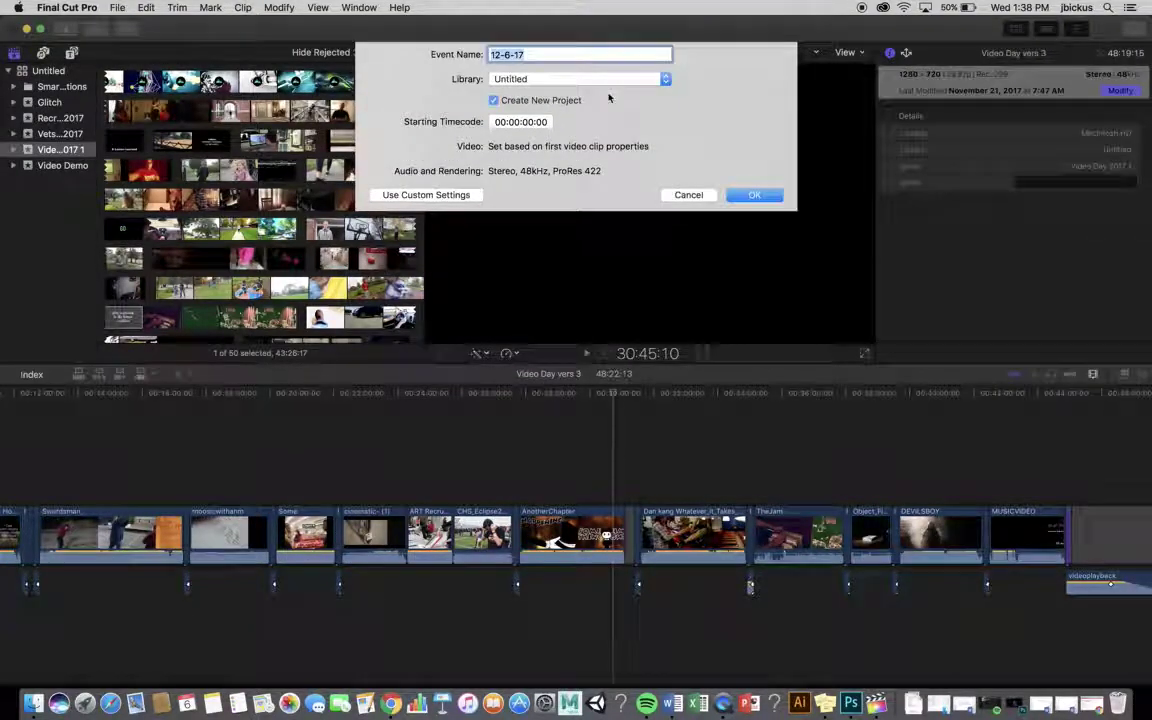
{"action": "type", "text": "hologramn"}
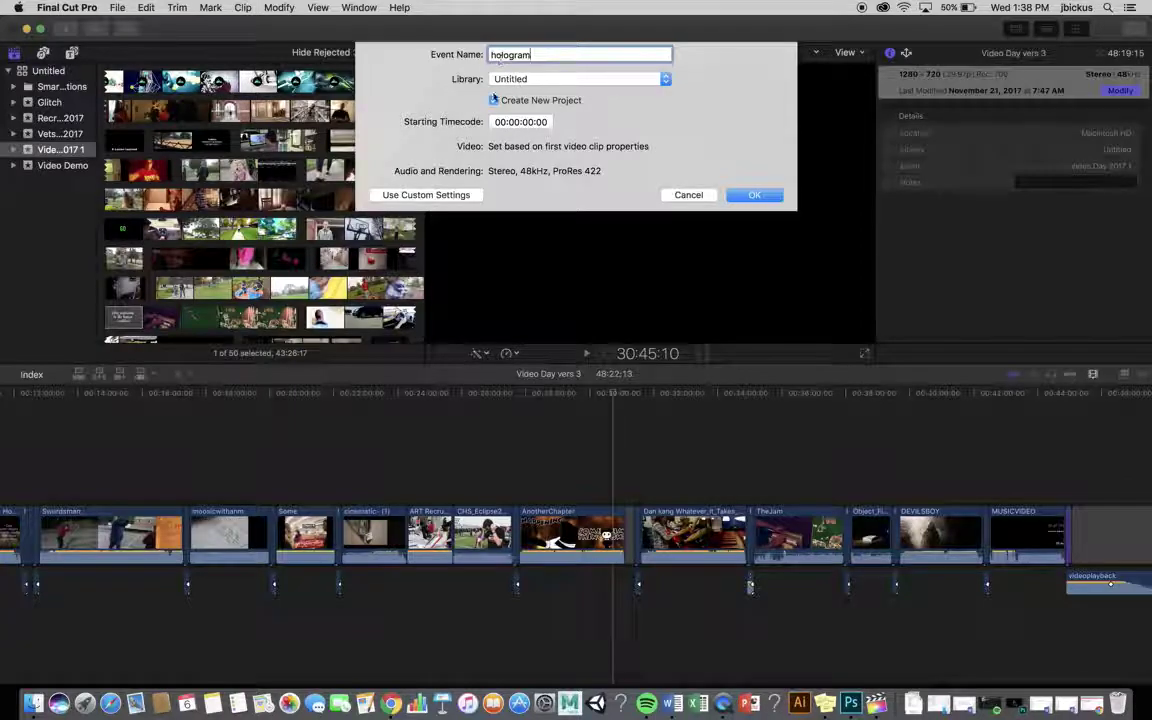
{"action": "left_click", "coordinate": [744, 196]}
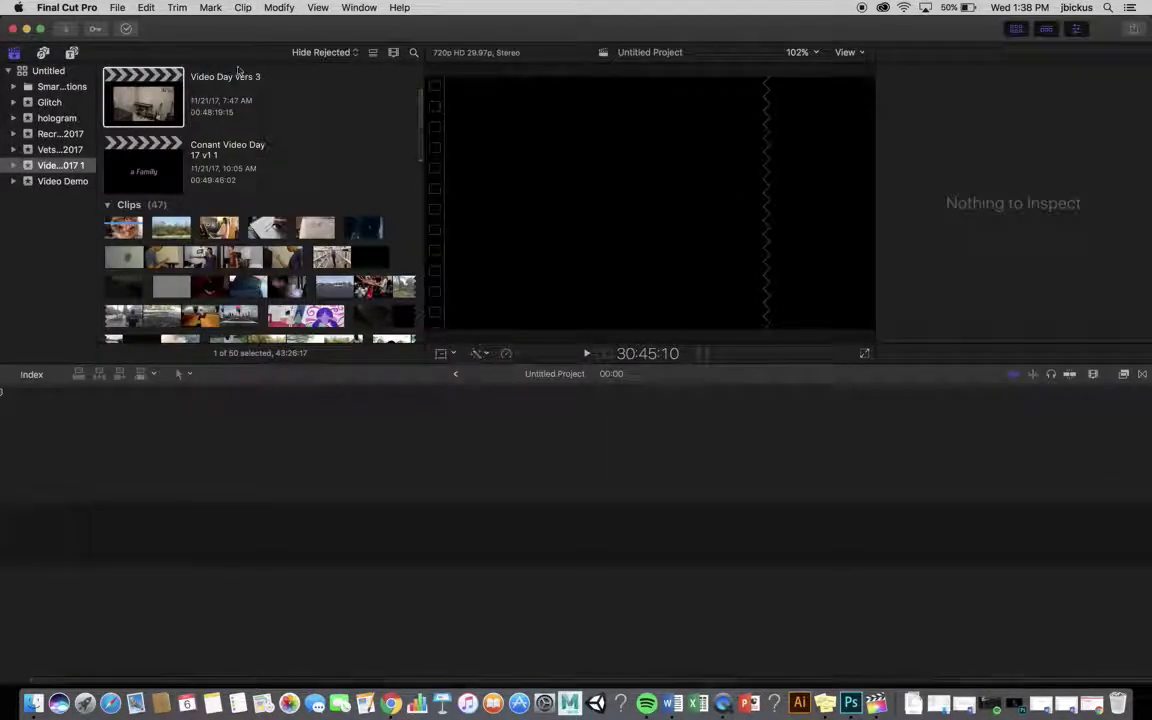
- Rename the hologram event's Untitled Project to 'vader hologram'
{"action": "left_click", "coordinate": [52, 119]}
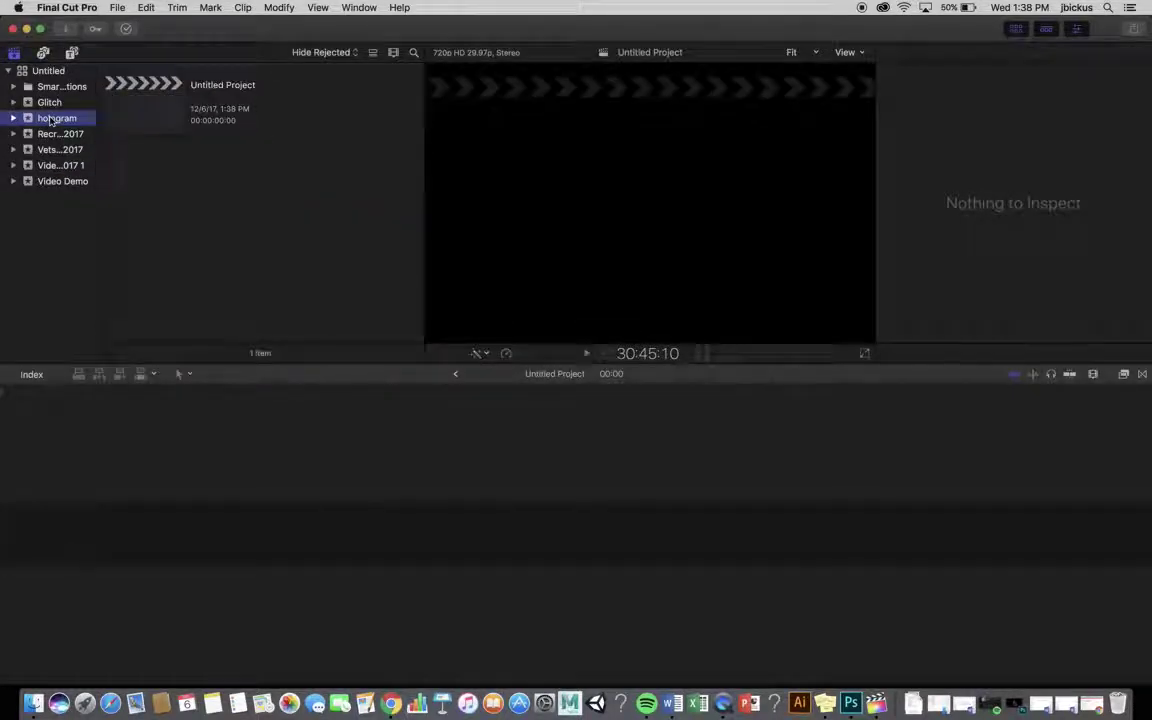
{"action": "left_click", "coordinate": [149, 116]}
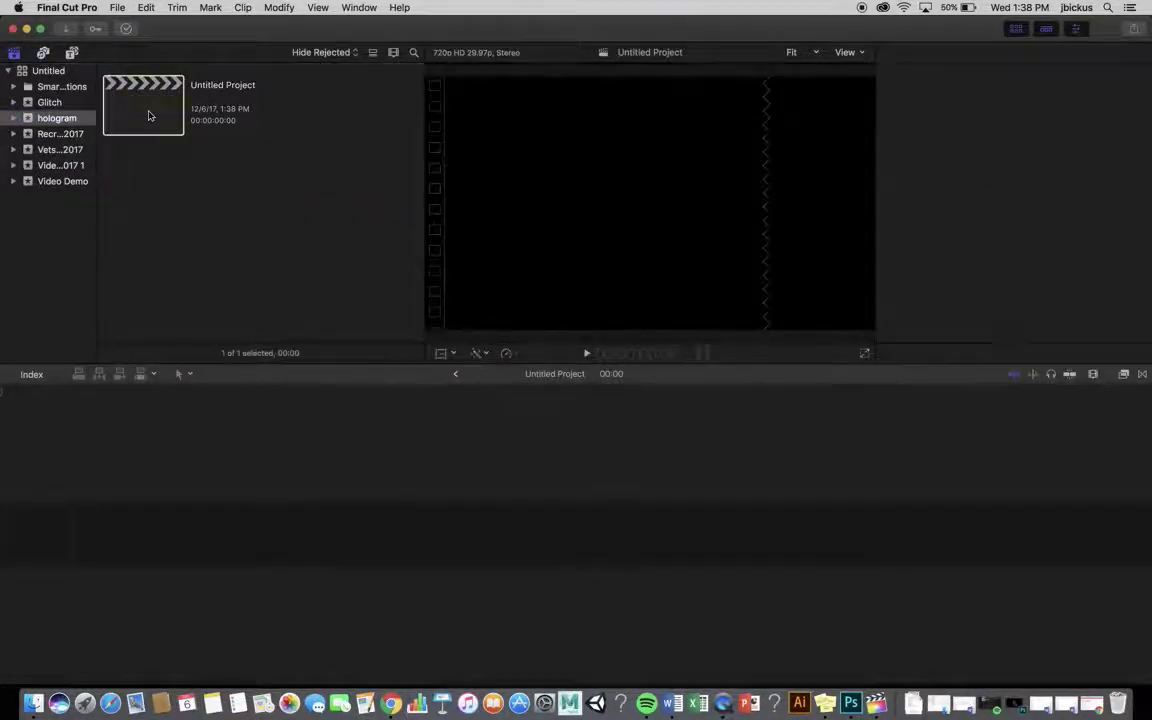
{"action": "left_click", "coordinate": [219, 86]}
{"action": "type", "text": "vad"}
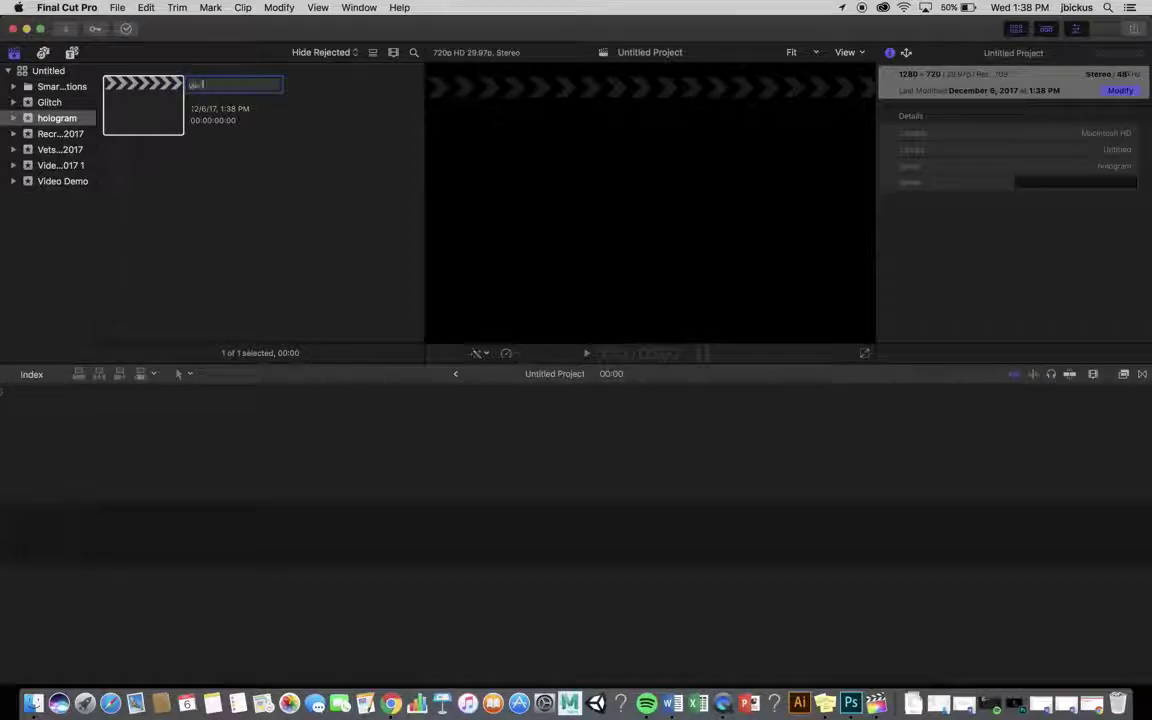
{"action": "type", "text": "er hologram"}
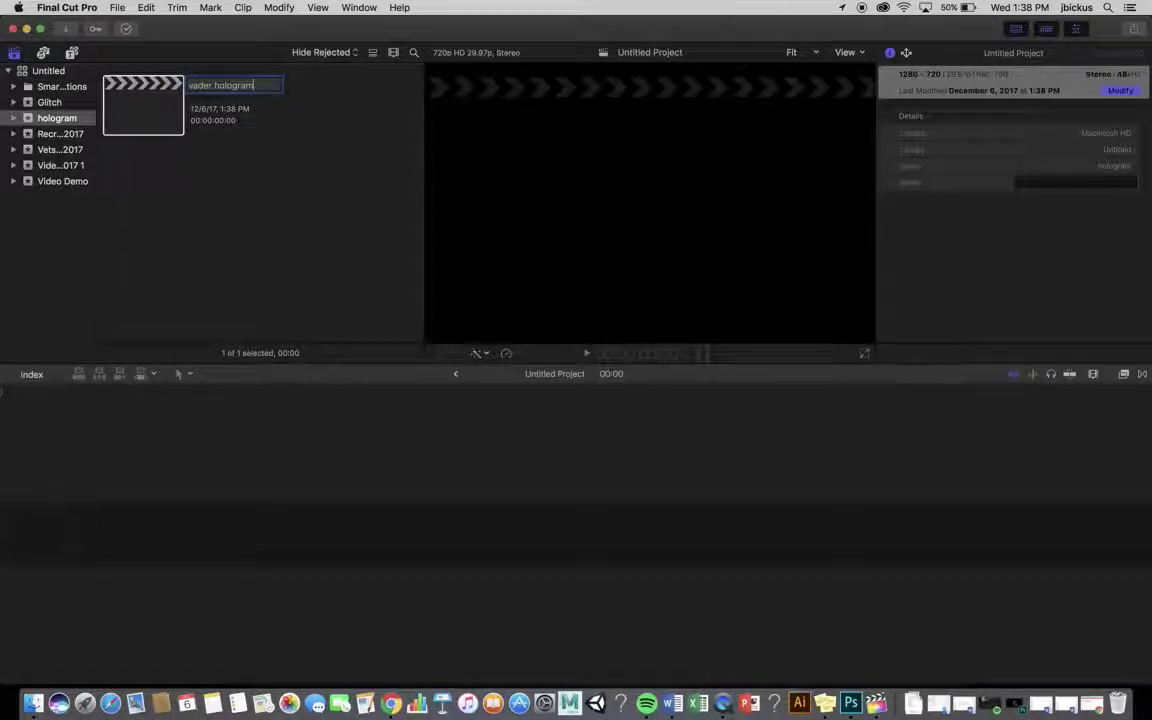
{"action": "left_click", "coordinate": [291, 233]}
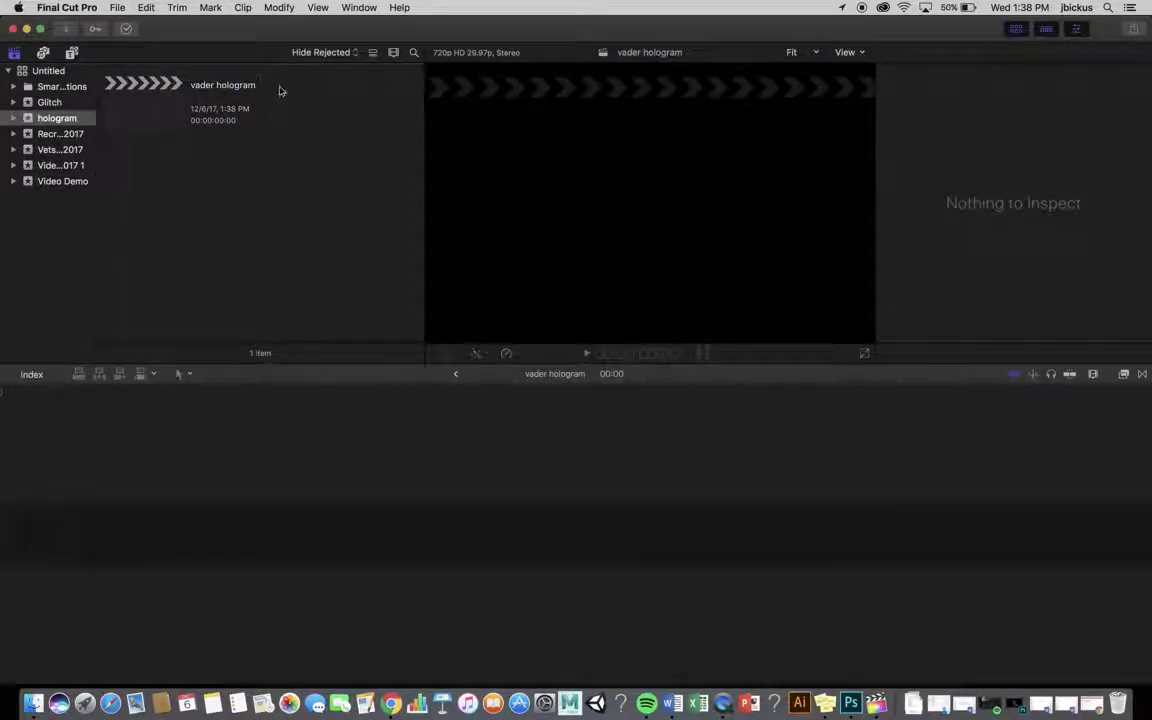
- Import the Vader Hologram video from the desktop into the timeline, zoom to fit it, and play it back
{"action": "left_click_drag", "start_coordinate": [183, 38], "coordinate": [723, 30]}
{"action": "left_click_drag", "start_coordinate": [521, 432], "coordinate": [610, 545]}
{"action": "left_click_drag", "start_coordinate": [730, 17], "coordinate": [240, 9]}
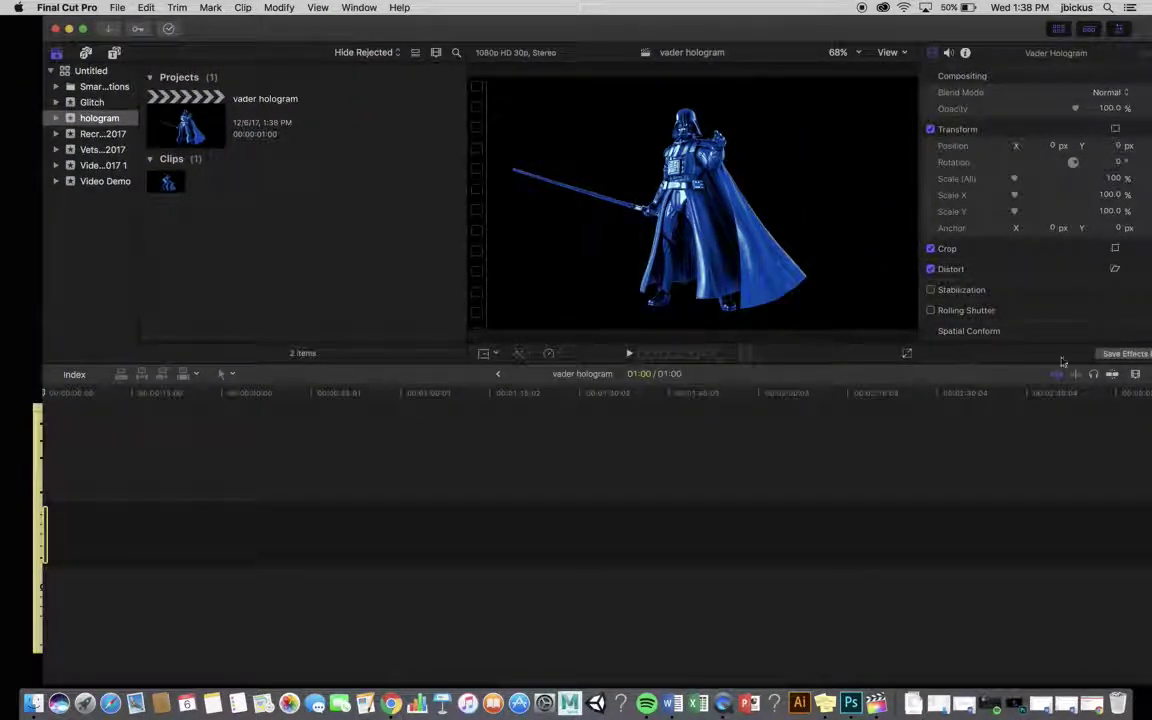
{"action": "left_click", "coordinate": [1135, 374]}
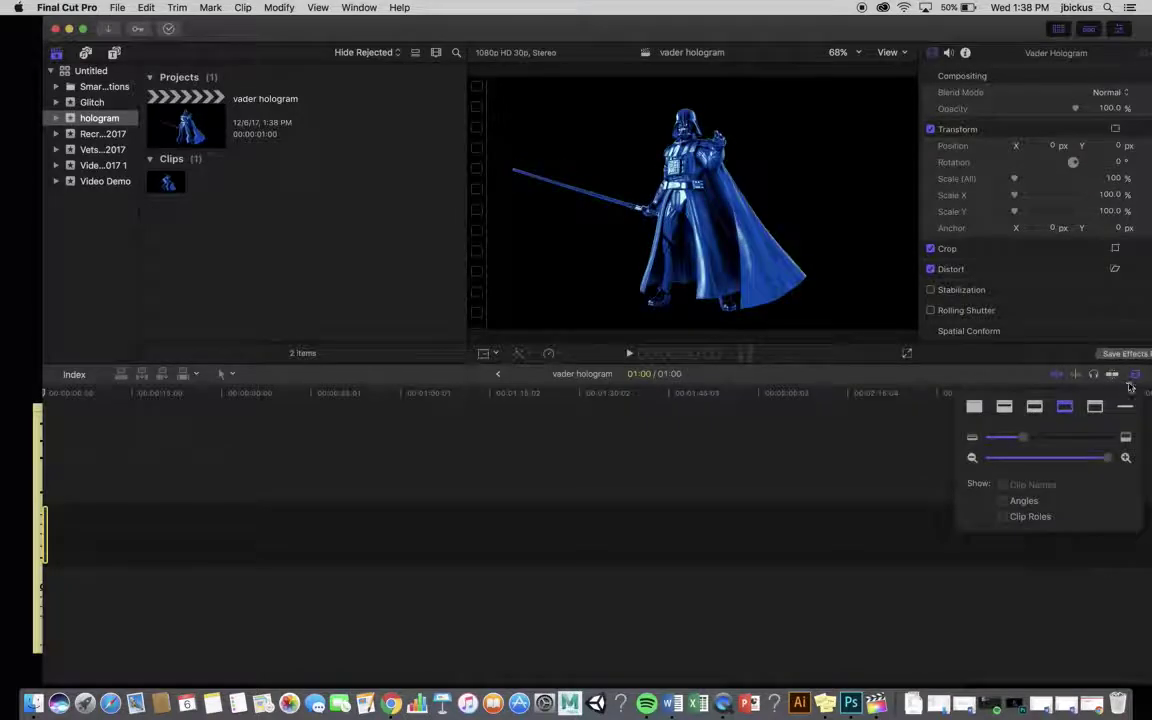
{"action": "left_click_drag", "start_coordinate": [1107, 459], "coordinate": [1019, 459]}
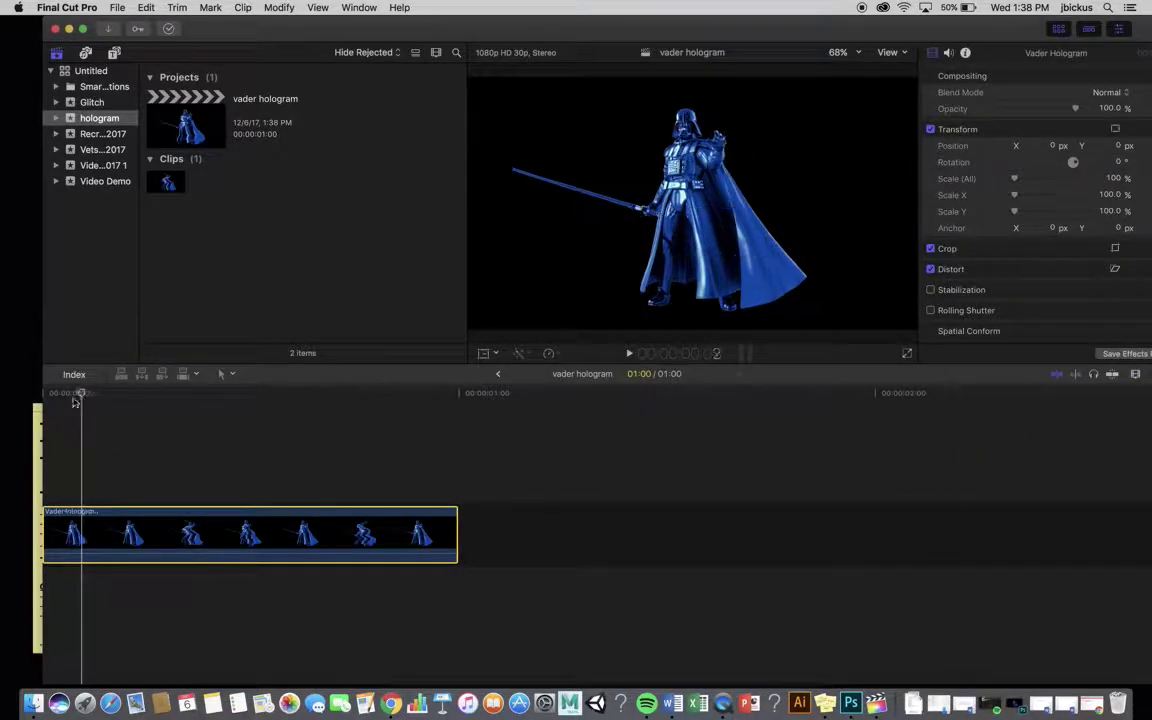
{"action": "key", "text": "space"}
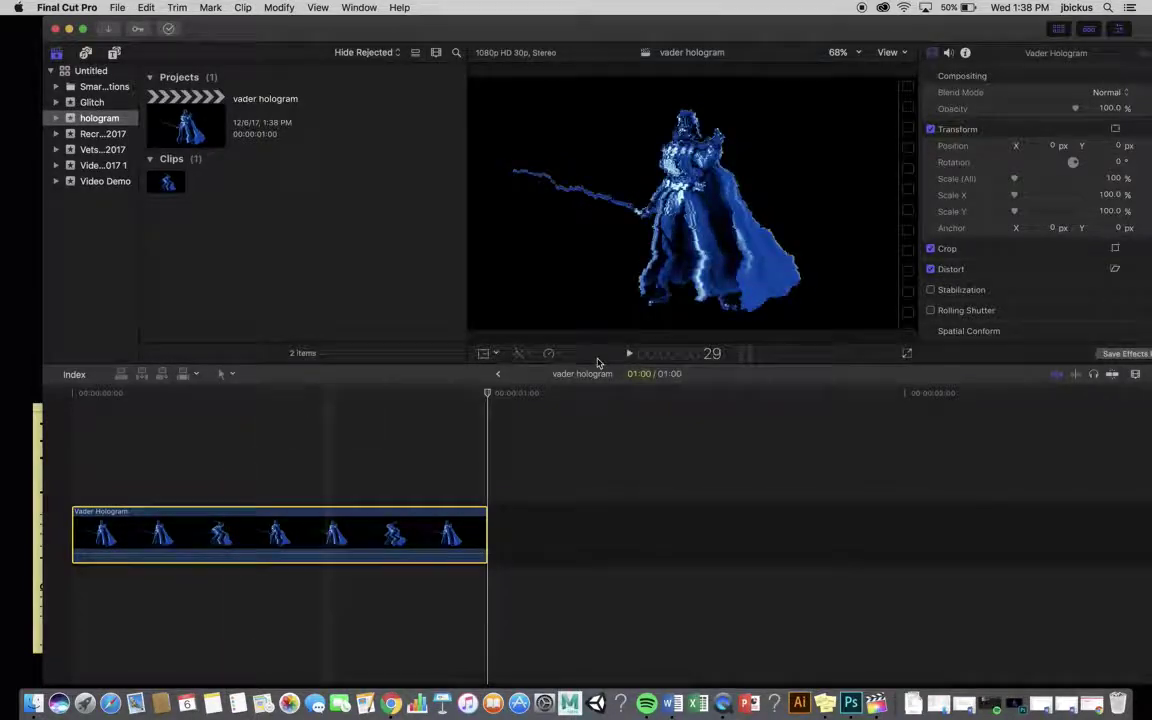
- Scale the Vader hologram down to 31.46% and move it near the top centre of the frame
{"action": "left_click", "coordinate": [483, 355]}
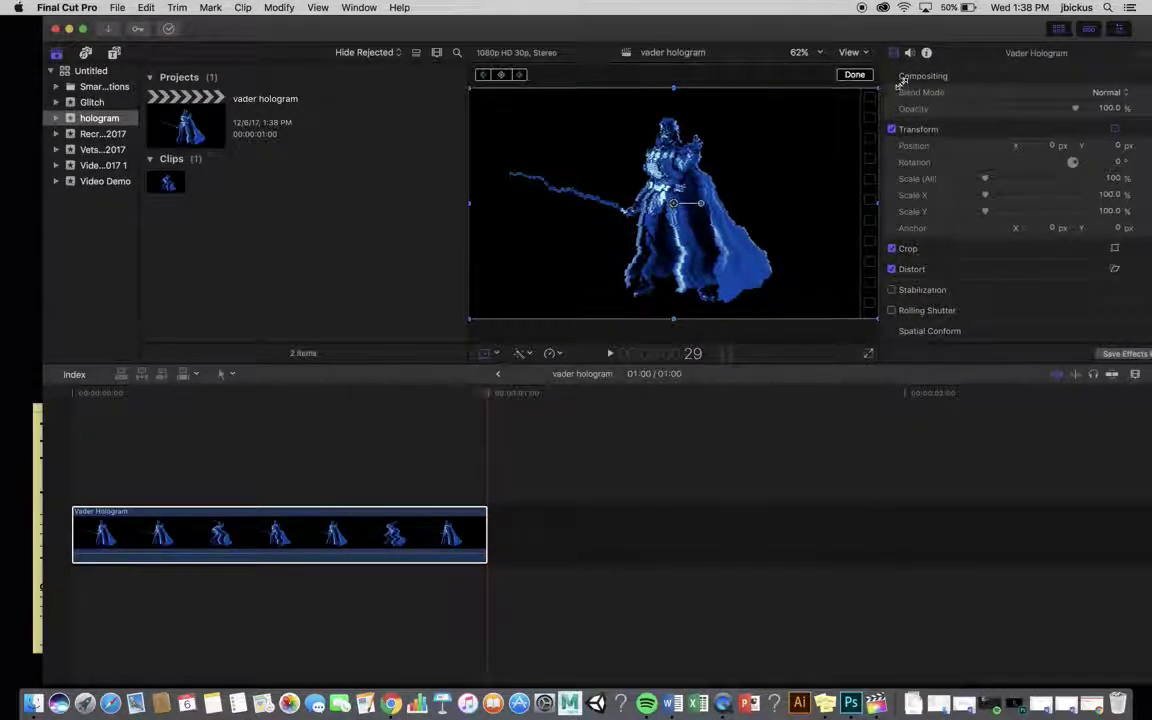
{"action": "left_click_drag", "start_coordinate": [914, 75], "coordinate": [877, 83]}
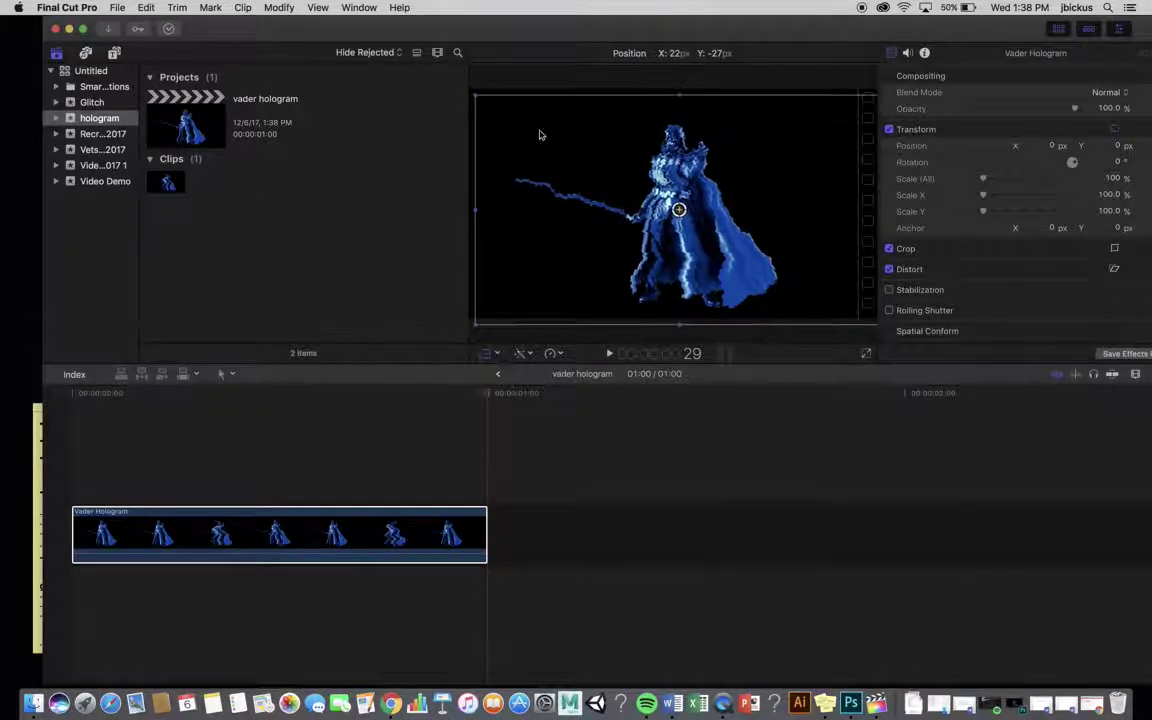
{"action": "left_click_drag", "start_coordinate": [471, 89], "coordinate": [670, 133]}
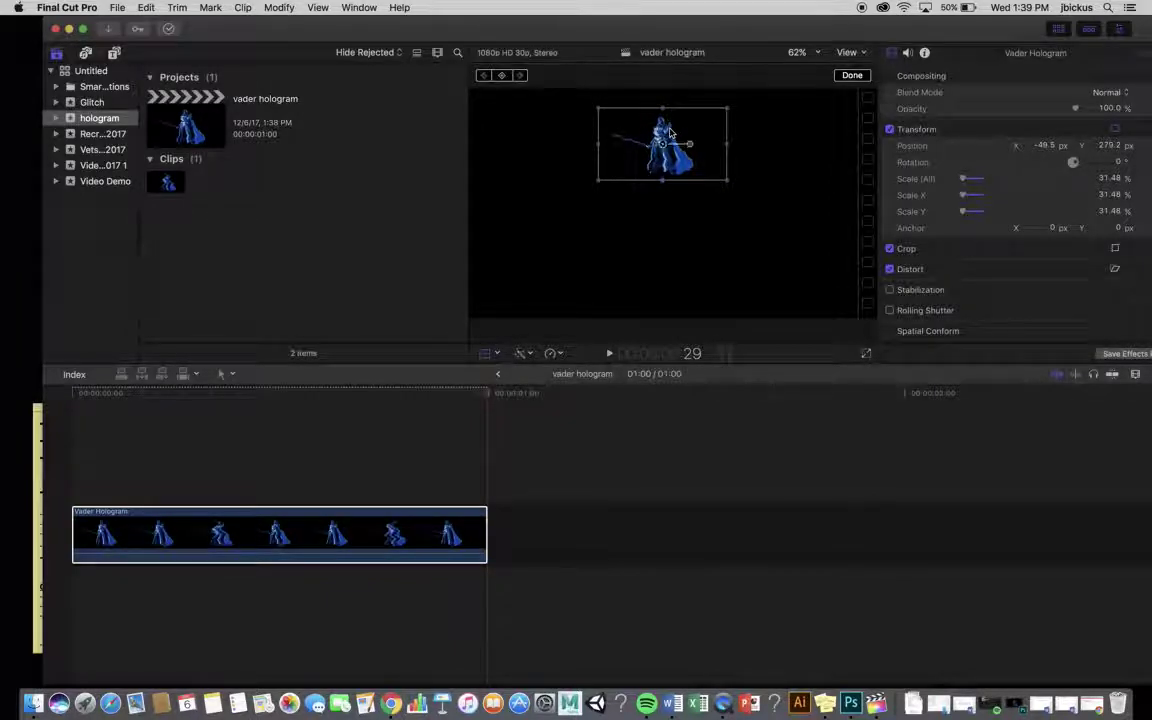
- Duplicate the hologram clip onto a layer above, shift the copy left and rotate it to 90.1°
{"action": "left_click", "coordinate": [263, 537]}
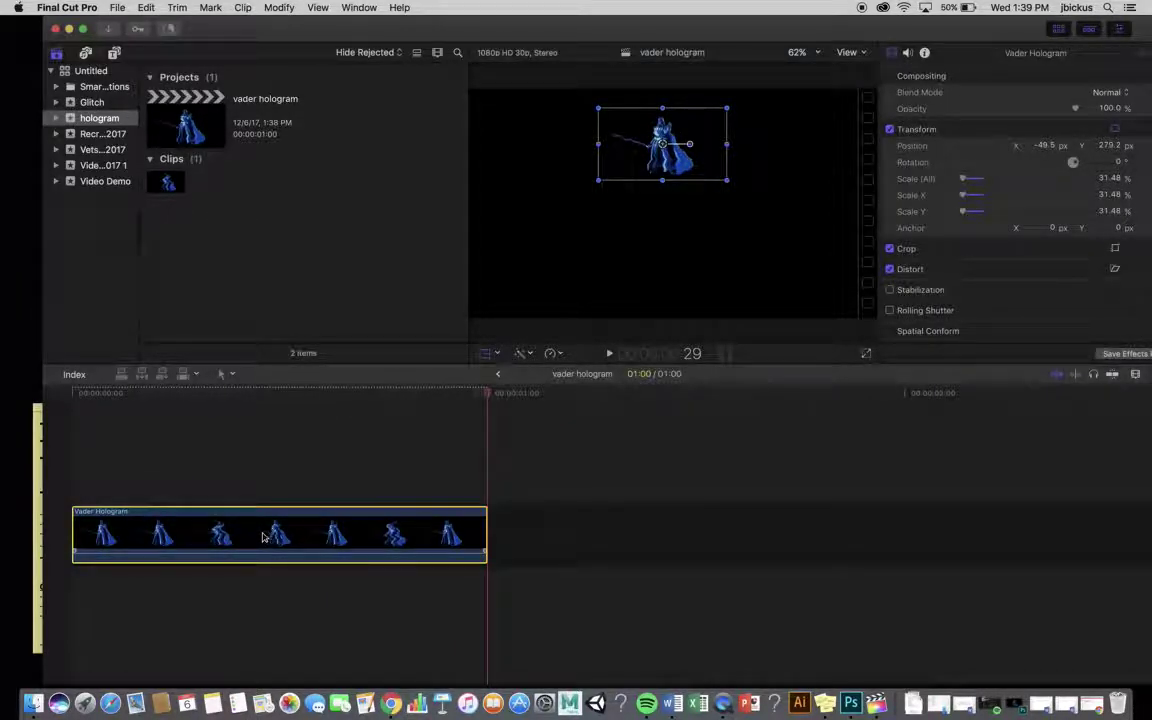
{"action": "left_click_drag", "start_coordinate": [263, 537], "coordinate": [265, 476]}
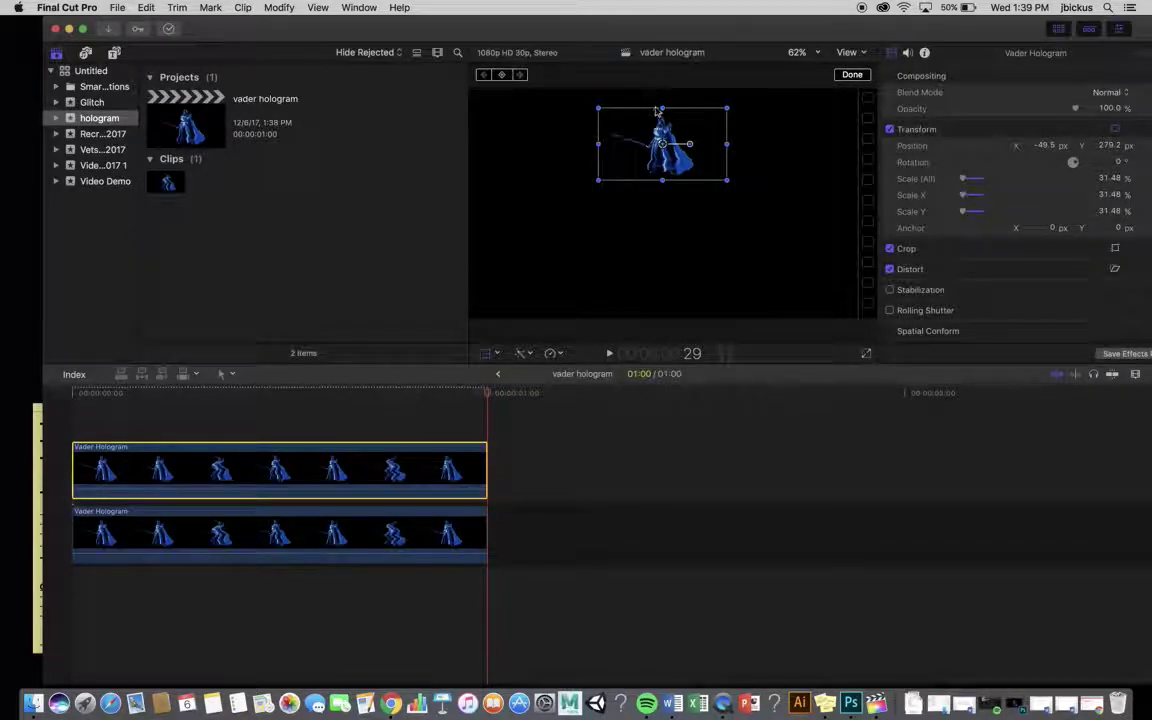
{"action": "left_click_drag", "start_coordinate": [667, 131], "coordinate": [608, 177]}
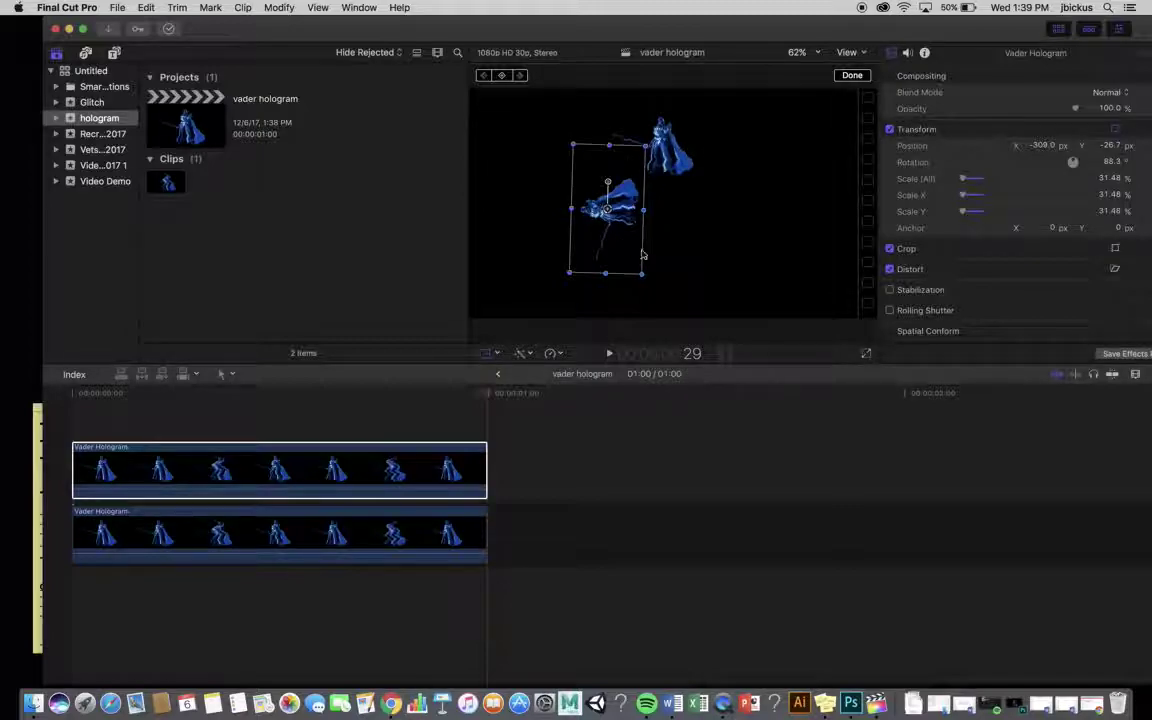
{"action": "mouse_move", "coordinate": [608, 186]}
{"action": "left_mouse_down"}
{"action": "mouse_move", "coordinate": [594, 190]}
{"action": "mouse_move", "coordinate": [606, 185]}
{"action": "left_mouse_up"}
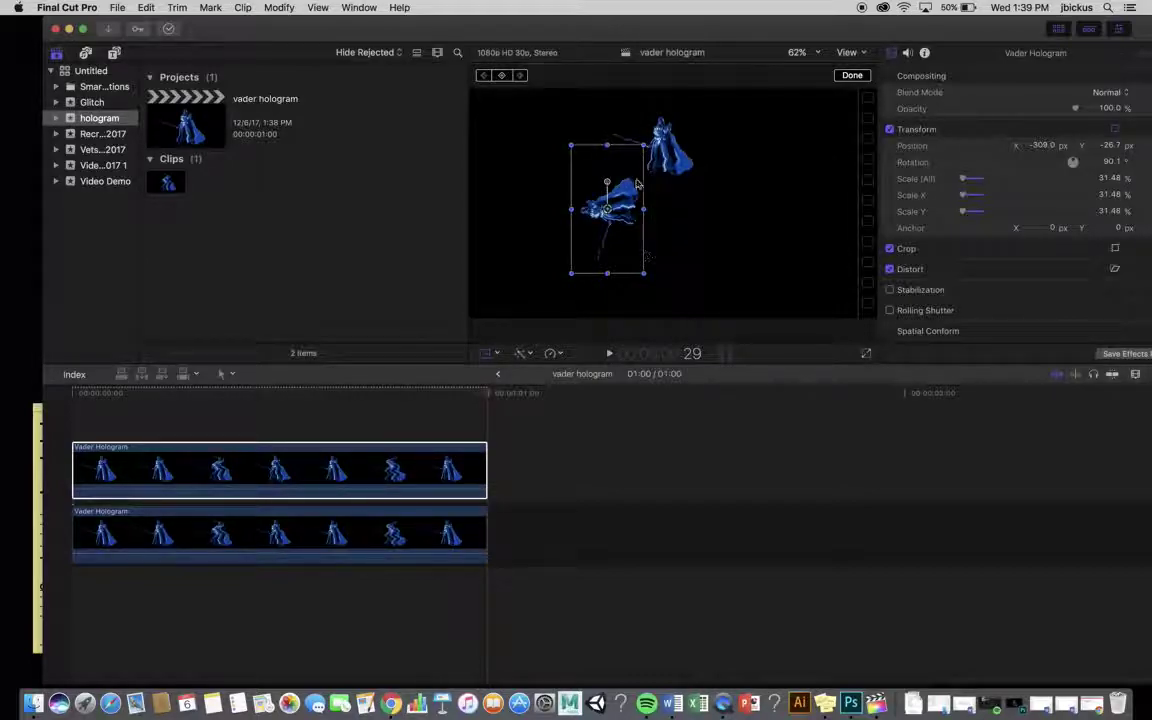
- Crop the rotated hologram copy's edges inward so its box fits tighter around the figure
{"action": "left_click", "coordinate": [518, 356]}
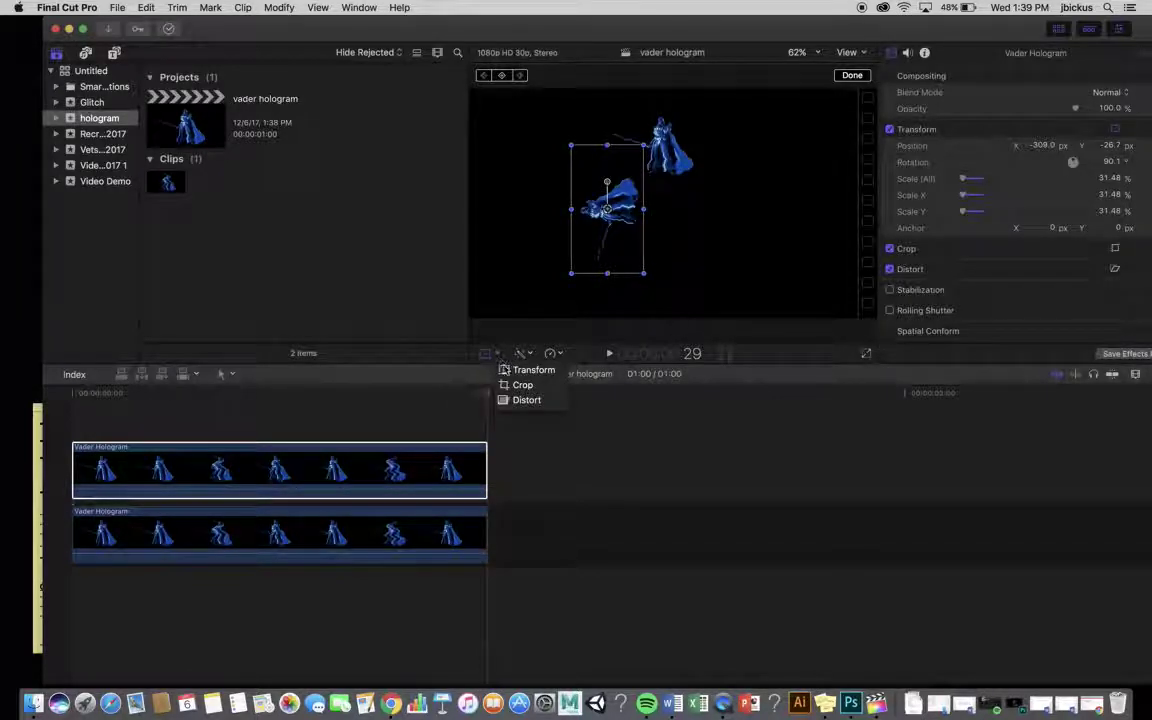
{"action": "left_click", "coordinate": [522, 383]}
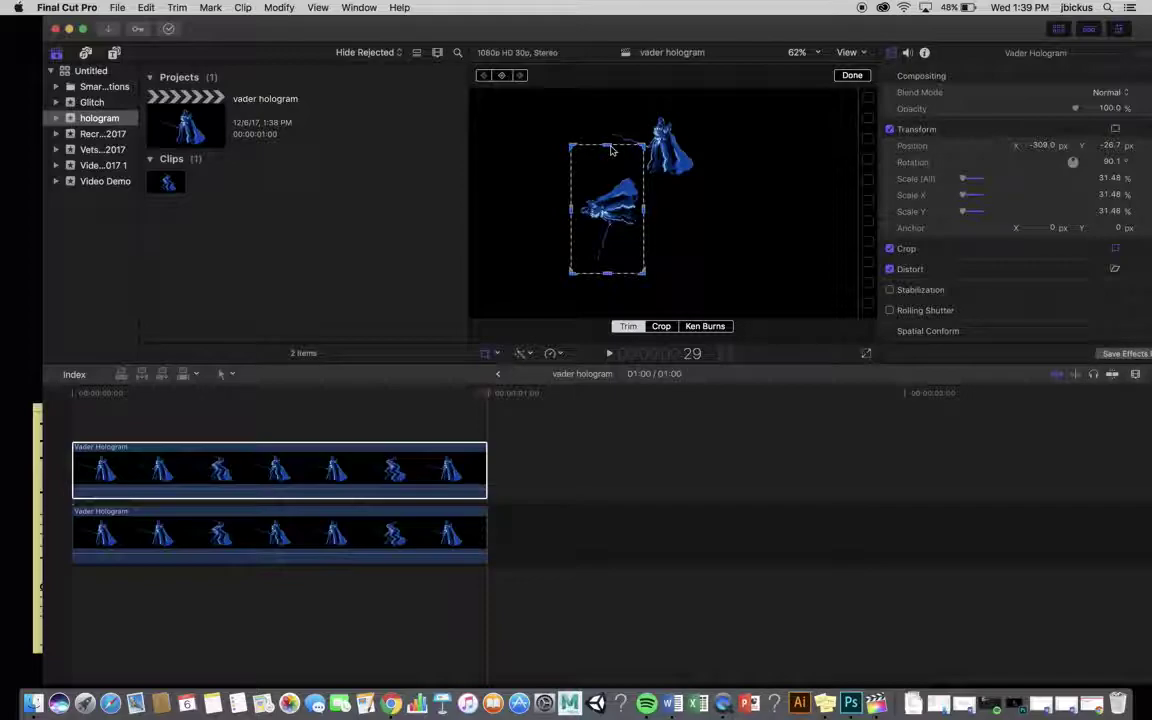
{"action": "left_click_drag", "start_coordinate": [612, 150], "coordinate": [613, 158]}
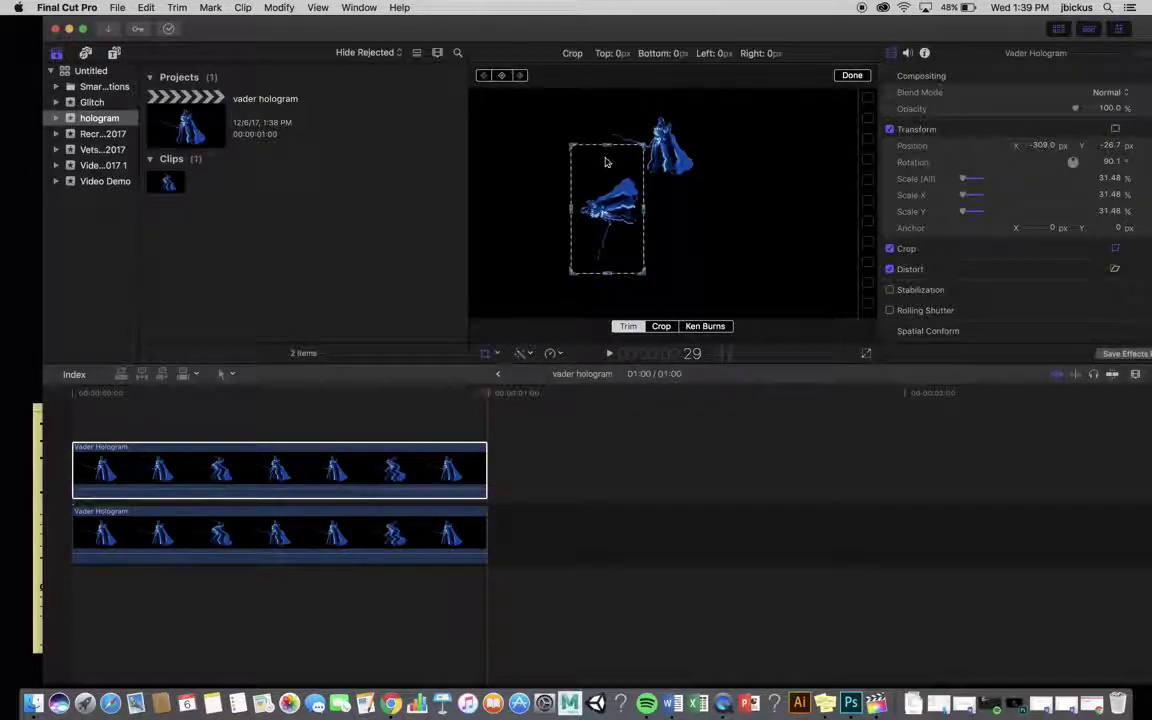
{"action": "left_click_drag", "start_coordinate": [612, 150], "coordinate": [608, 170]}
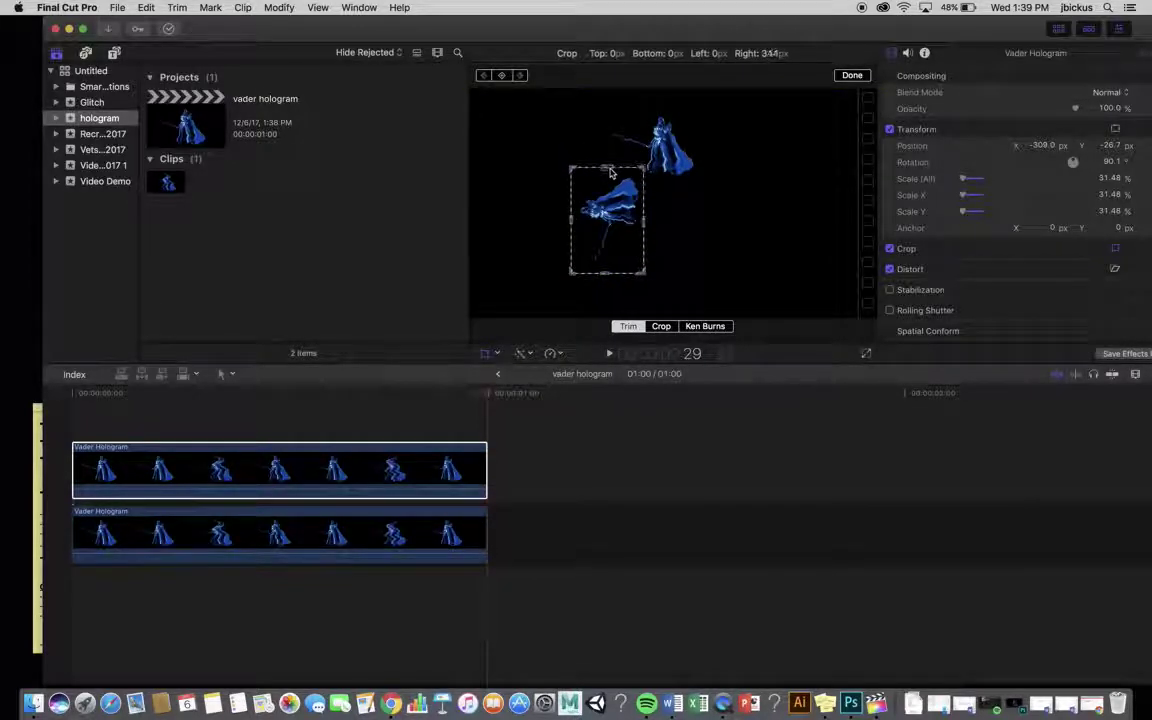
{"action": "left_click_drag", "start_coordinate": [611, 272], "coordinate": [639, 271]}
- Apply the crop and duplicate the Vader clip onto a new top lane
{"action": "left_click", "coordinate": [840, 77]}
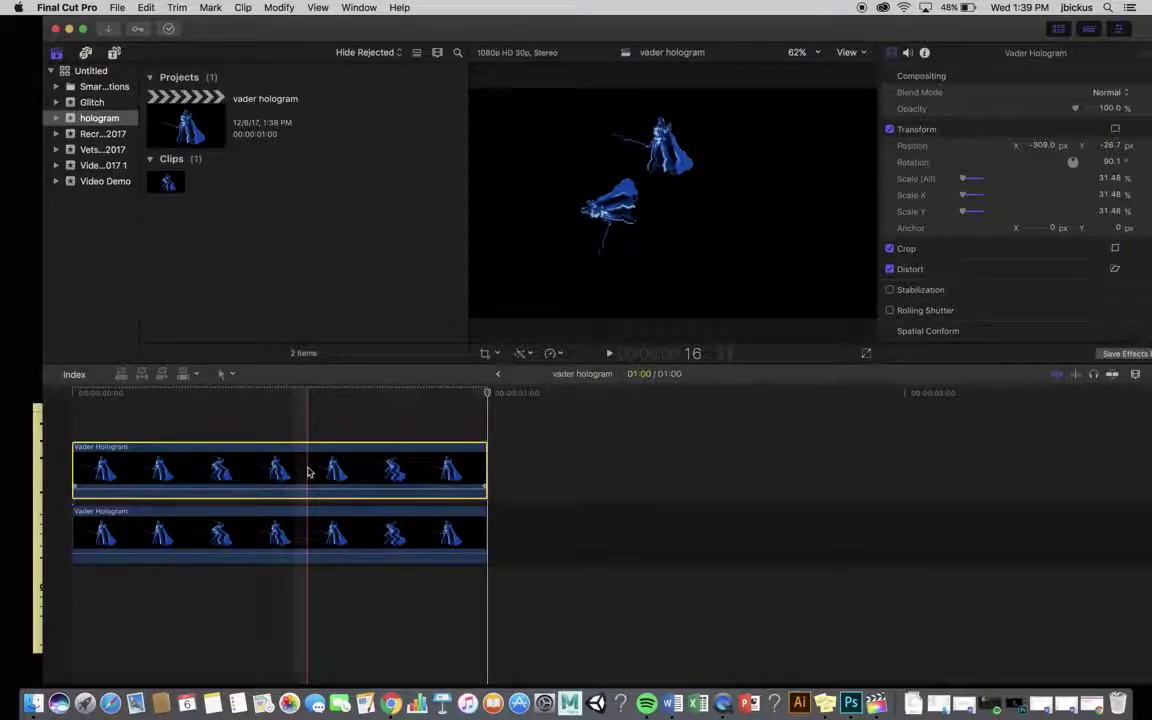
{"action": "left_click_drag", "start_coordinate": [308, 472], "coordinate": [310, 405]}
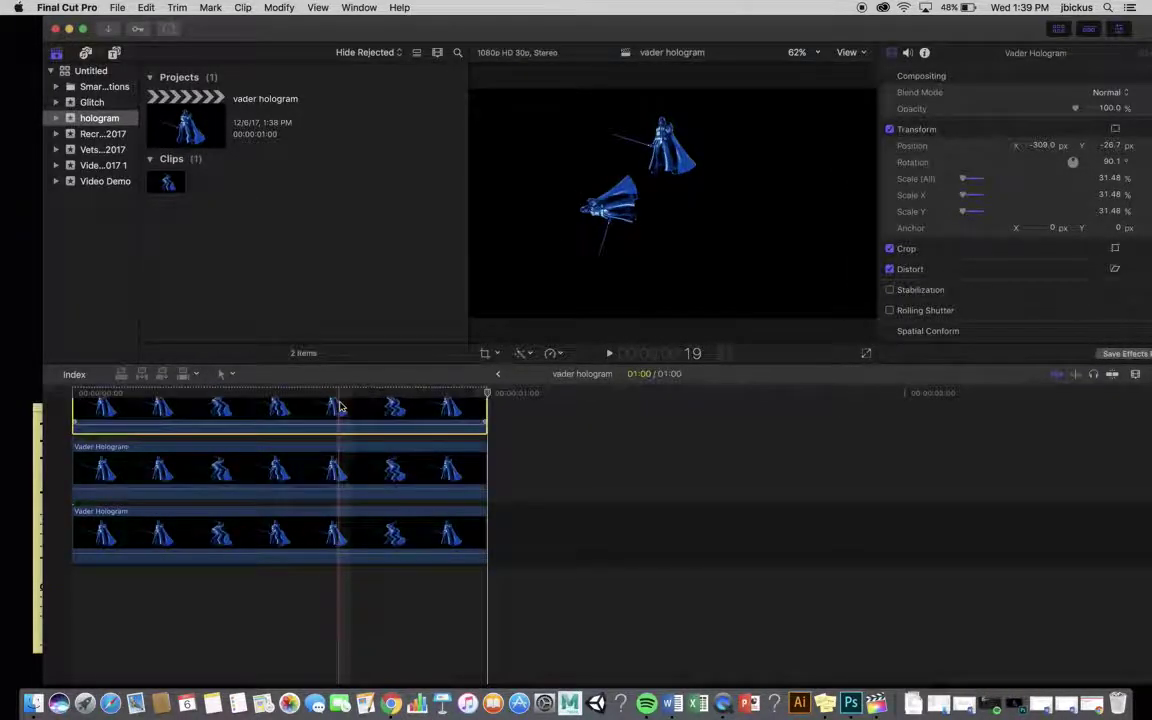
{"action": "left_click", "coordinate": [334, 412]}
{"action": "scroll", "coordinate": [334, 455], "scroll_direction": "up", "scroll_amount": 1}
- Rotate the third Vader copy to 180° and place it below the frame centre
{"action": "left_click", "coordinate": [652, 258]}
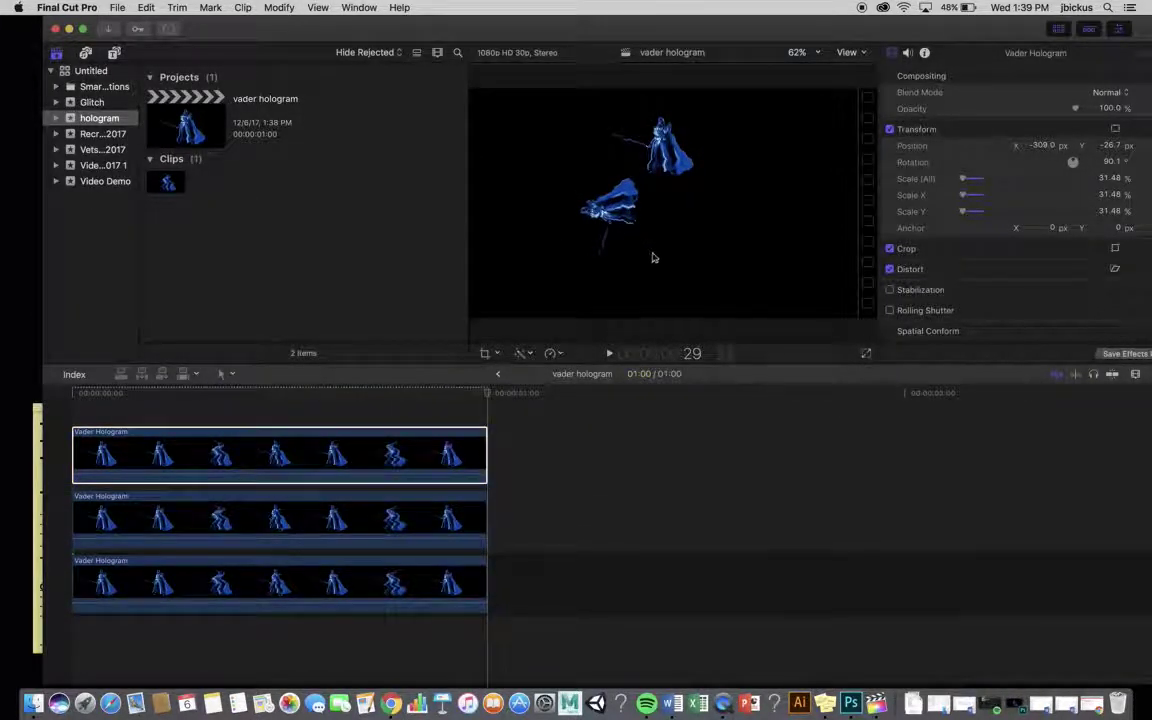
{"action": "left_click", "coordinate": [493, 353]}
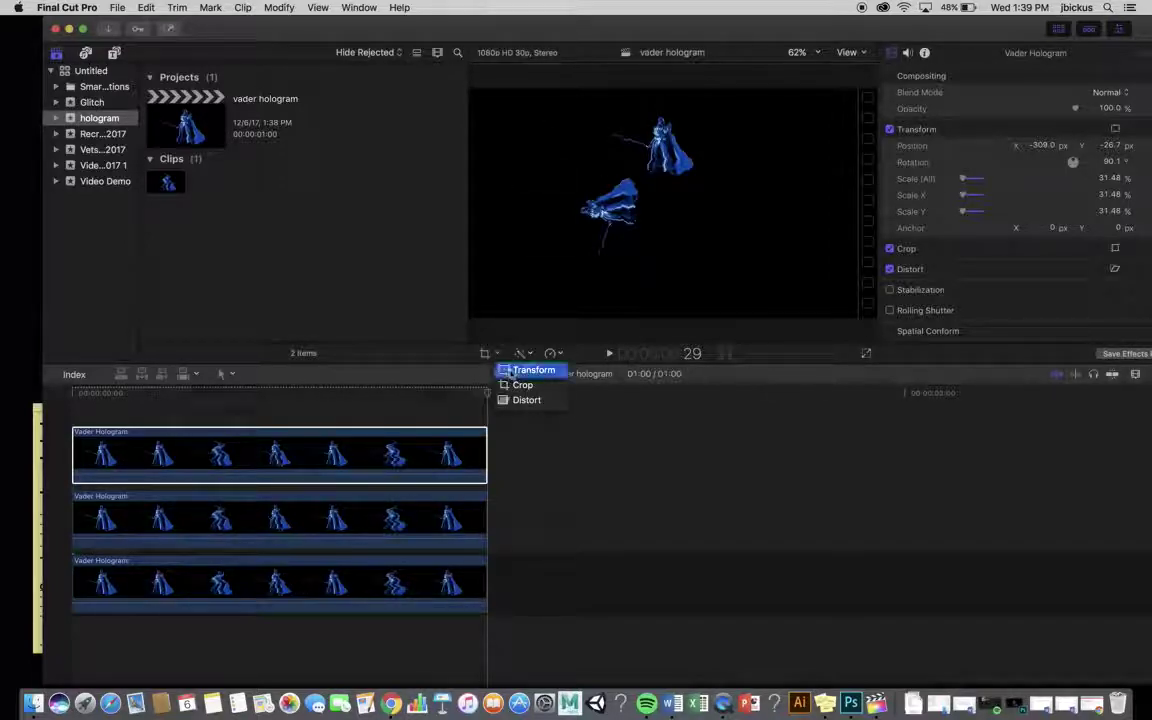
{"action": "left_click", "coordinate": [530, 368]}
{"action": "left_click_drag", "start_coordinate": [631, 185], "coordinate": [679, 256]}
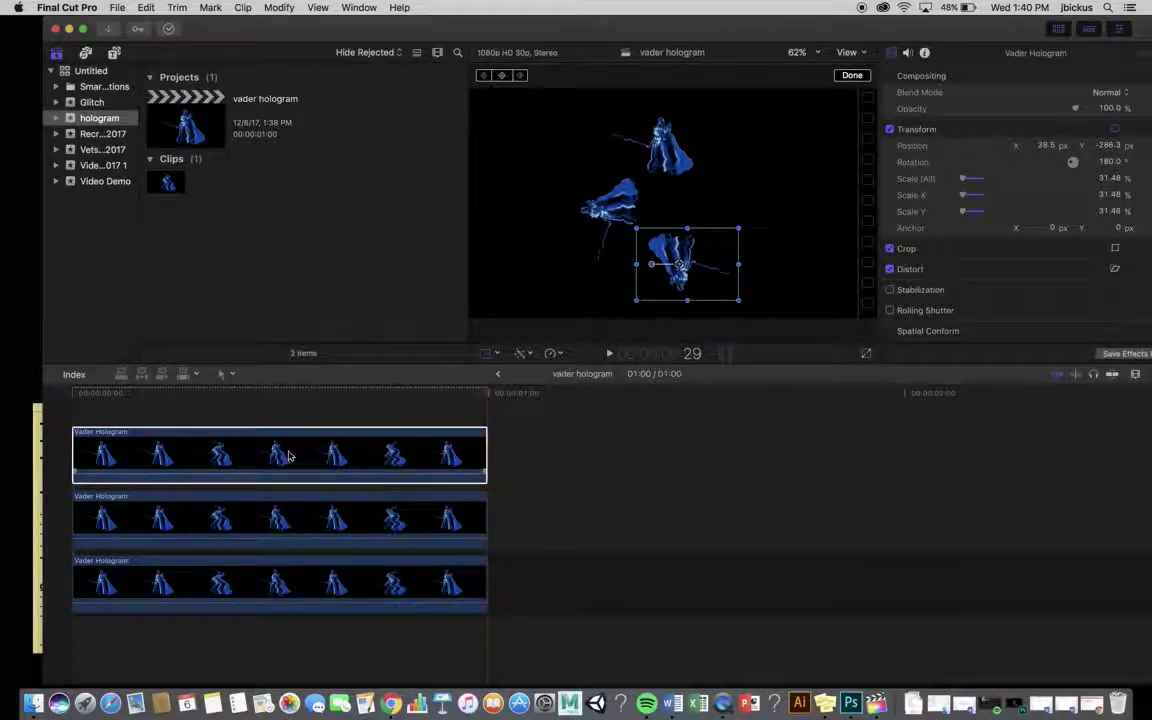
- Duplicate the clip once more, rotate the fourth copy to 270° and move it to the right side
{"action": "left_click_drag", "start_coordinate": [288, 456], "coordinate": [288, 418]}
{"action": "left_click_drag", "start_coordinate": [697, 249], "coordinate": [752, 197]}
{"action": "left_click", "coordinate": [845, 79]}
- Export the project as an H.264 master file named 'vader hologram final 1' to the Desktop
{"action": "left_click", "coordinate": [117, 7]}
{"action": "mouse_move", "coordinate": [182, 146]}
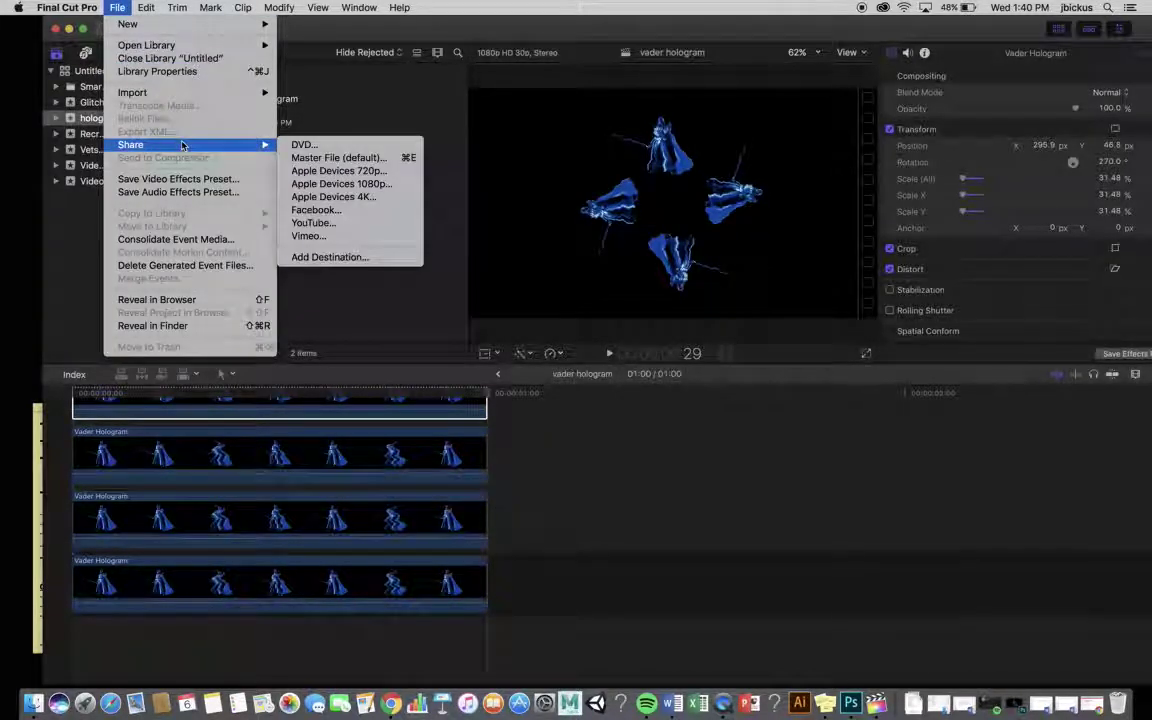
{"action": "left_click", "coordinate": [338, 157]}
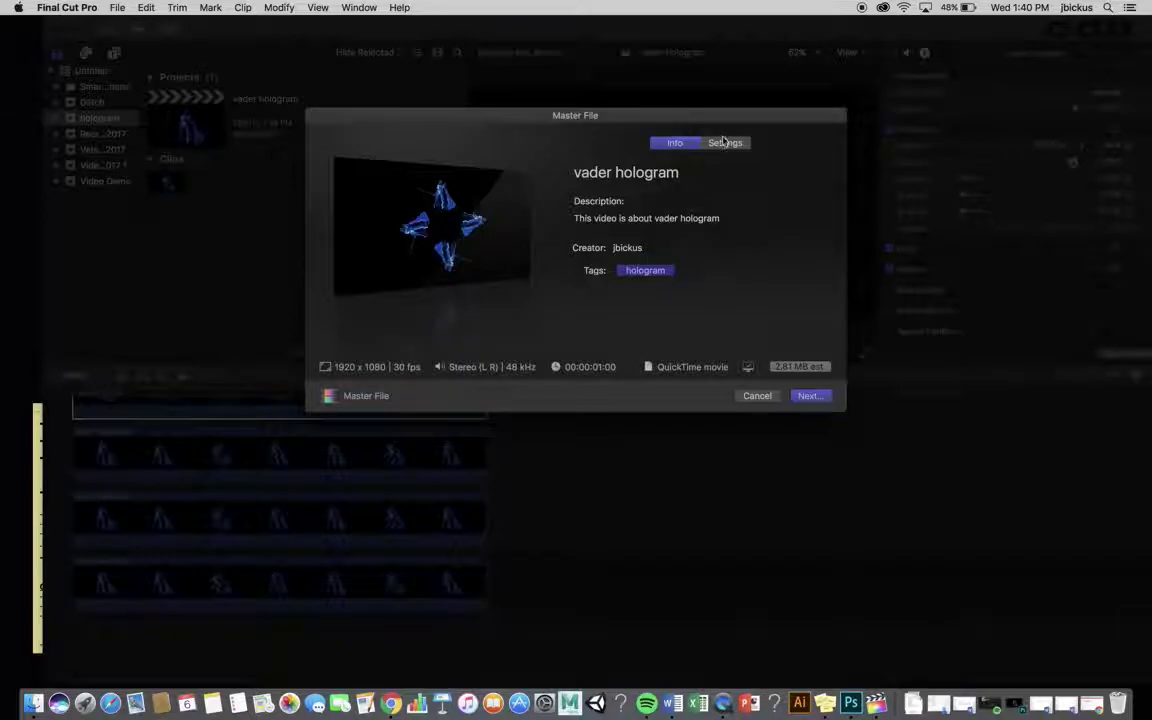
{"action": "left_click", "coordinate": [723, 142]}
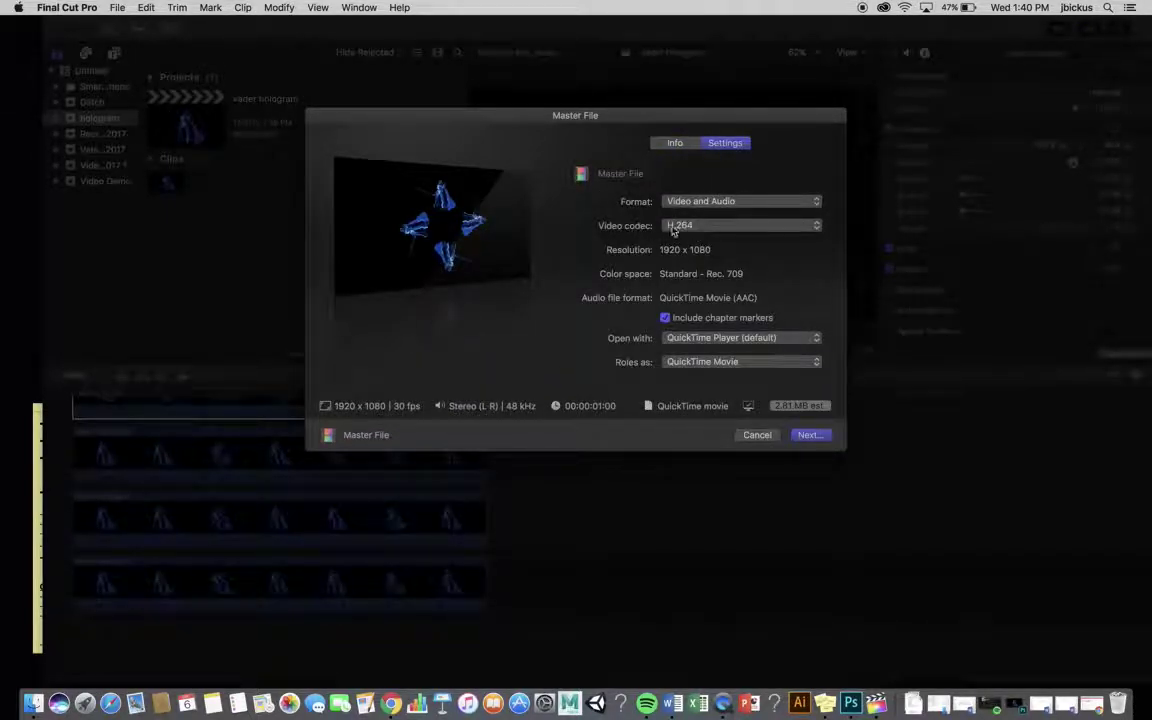
{"action": "left_click", "coordinate": [808, 435]}
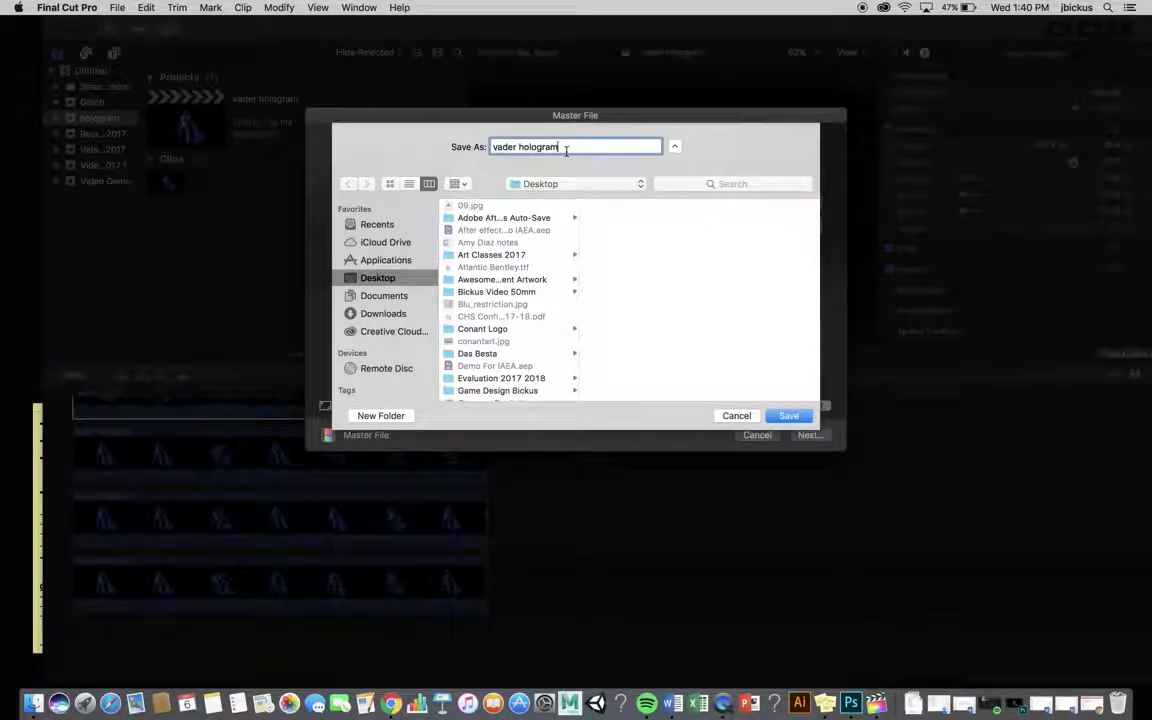
{"action": "left_click", "coordinate": [788, 416]}
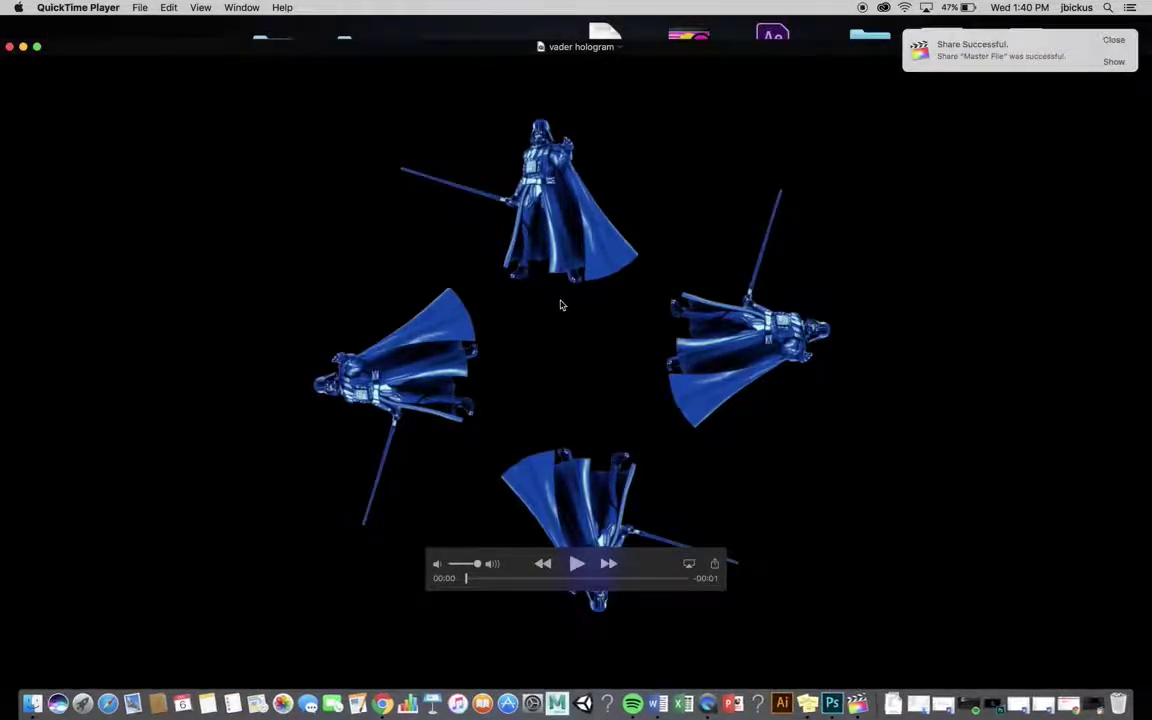
- Dismiss the Share Successful notice, watch the exported video in QuickTime Player, then close it
{"action": "left_click", "coordinate": [1113, 40]}
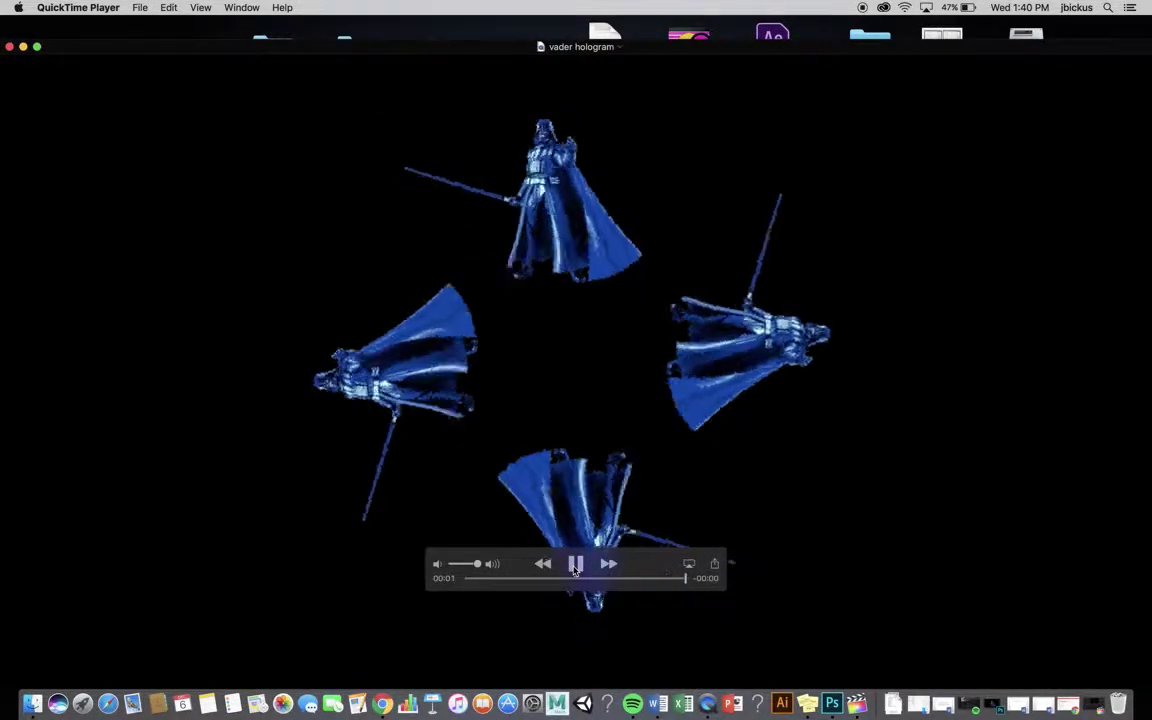
{"action": "left_click", "coordinate": [9, 48]}
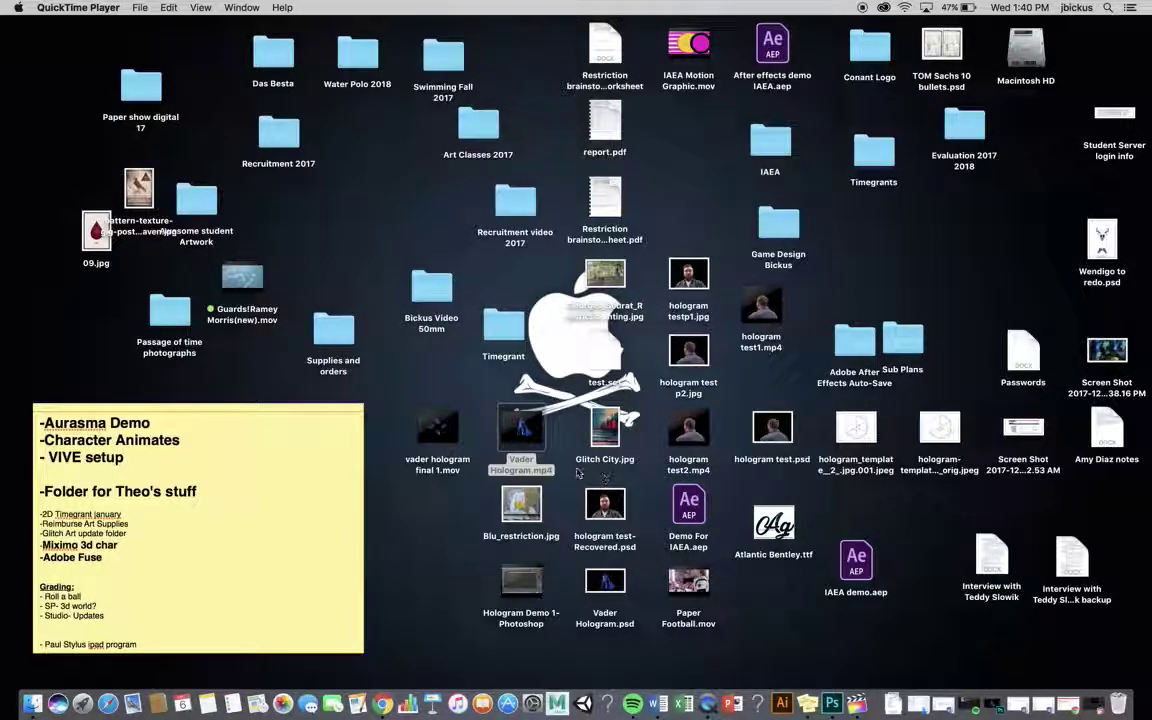
- Duplicate vader hologram final 1.mov on the Desktop and rename the copy 'vader hologram final 2.mov'
{"action": "left_click", "coordinate": [453, 440]}
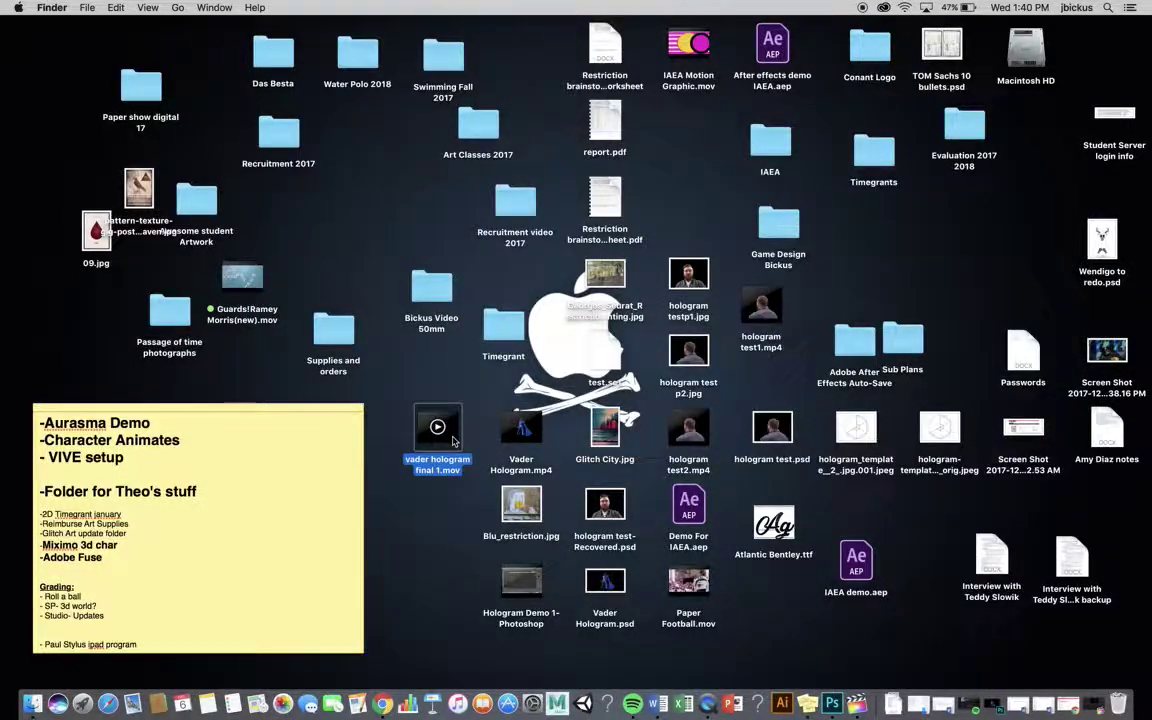
{"action": "right_click", "coordinate": [453, 440]}
{"action": "left_click", "coordinate": [533, 500]}
{"action": "left_click_drag", "start_coordinate": [480, 469], "coordinate": [466, 522]}
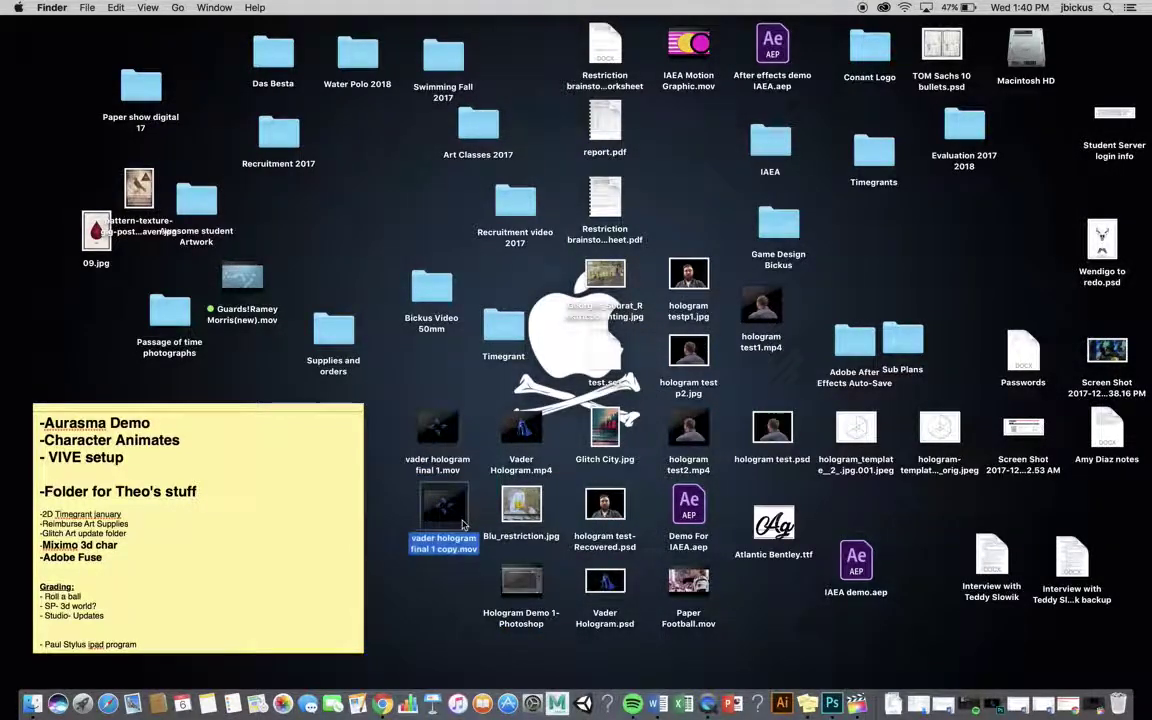
{"action": "key", "text": "Return"}
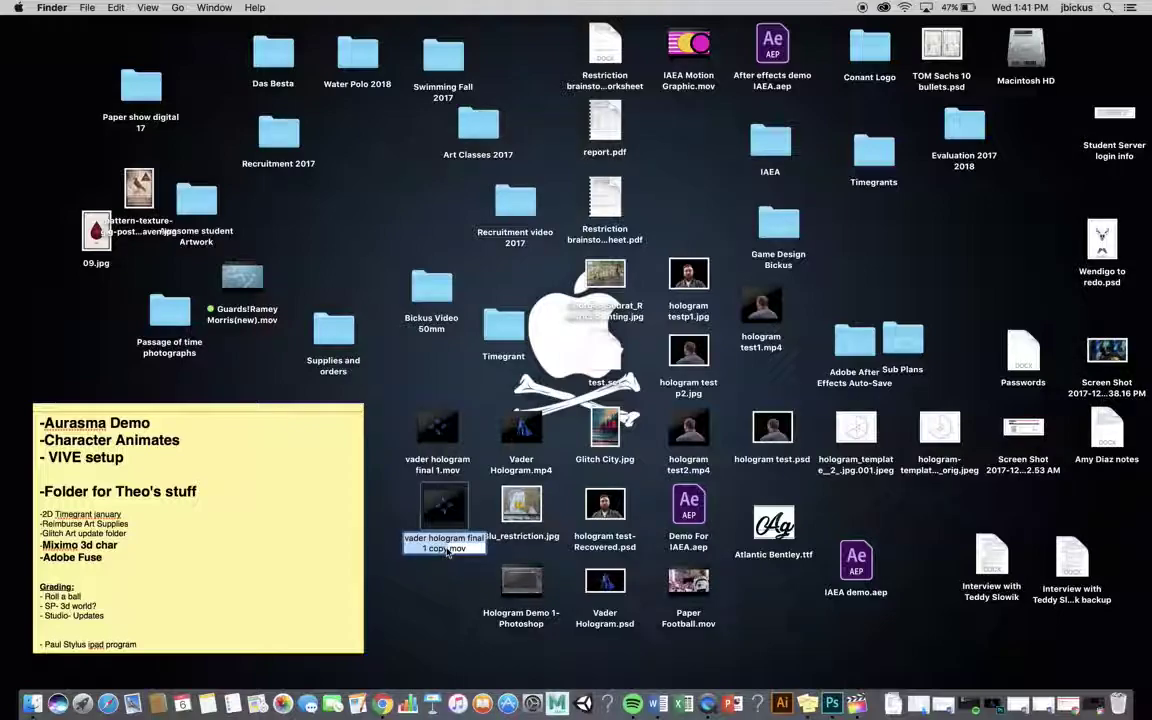
{"action": "left_click", "coordinate": [444, 549]}
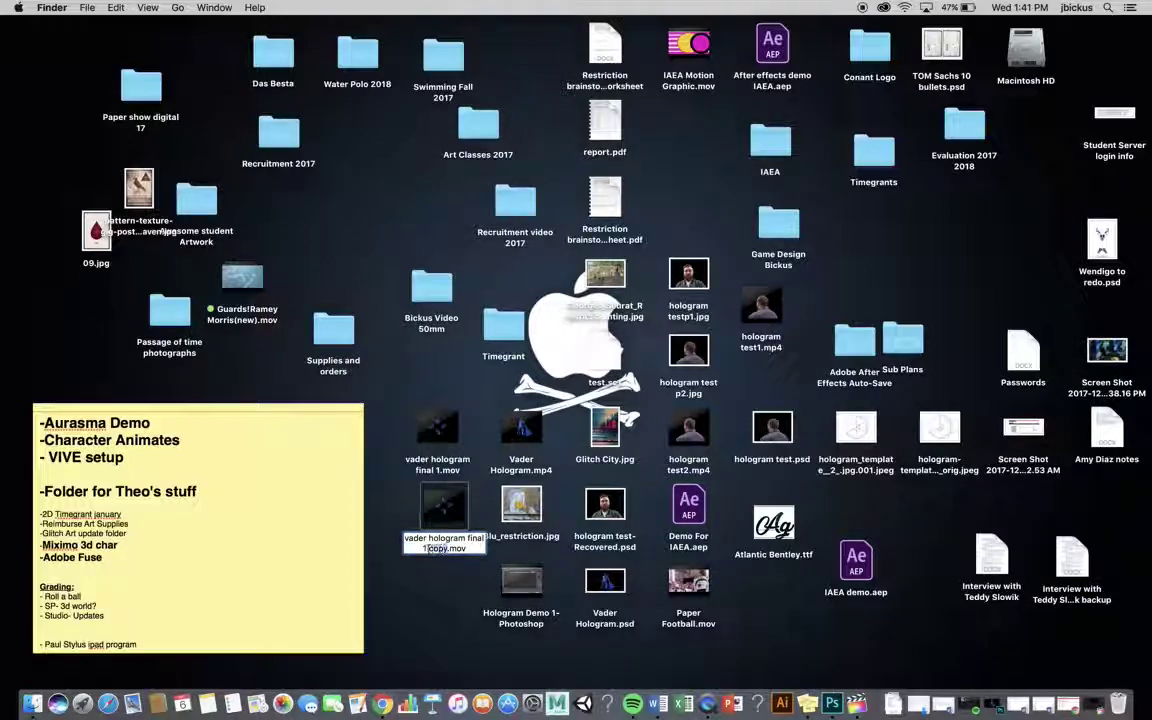
{"action": "type", "text": "2"}
{"action": "key", "text": "Return"}
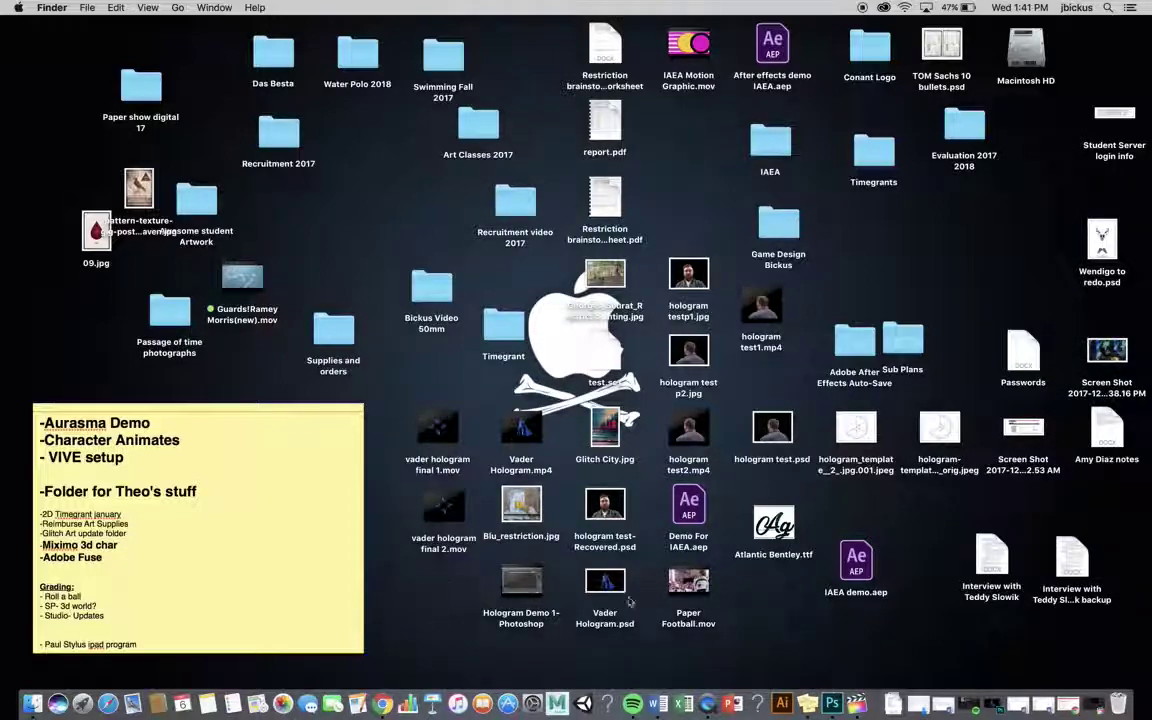
{"action": "left_click", "coordinate": [383, 704]}
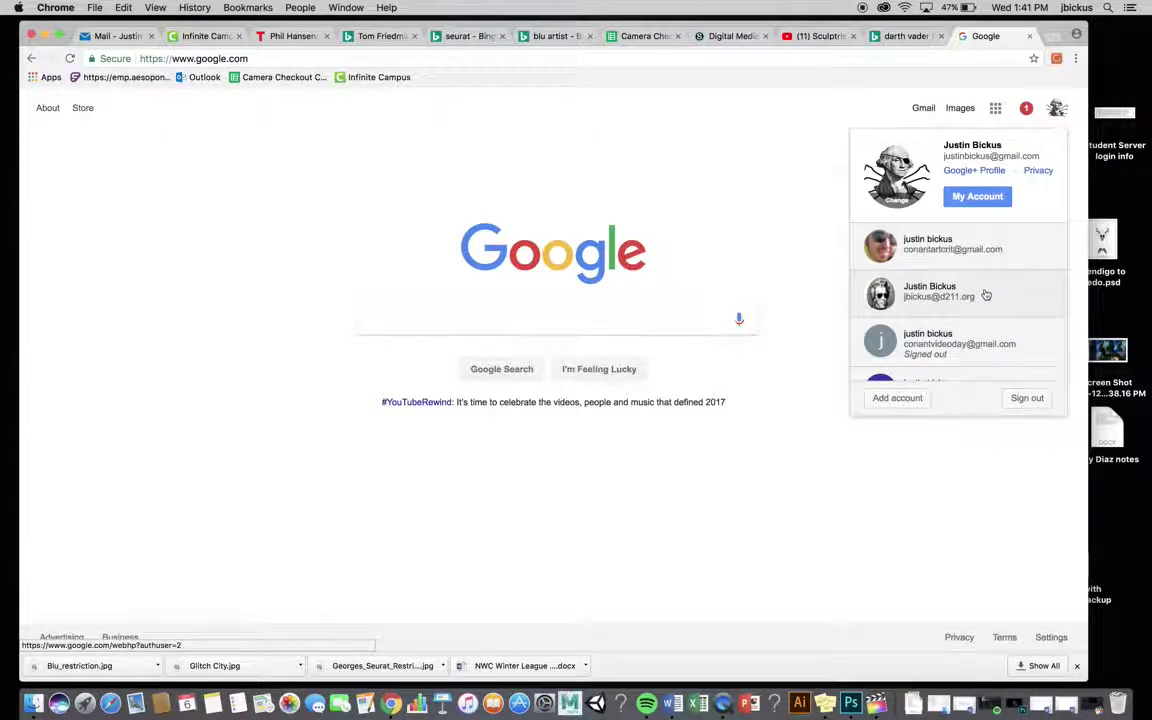
- Switch to the other Google account and open the Holograms folder in Google Drive
{"action": "left_click", "coordinate": [986, 294]}
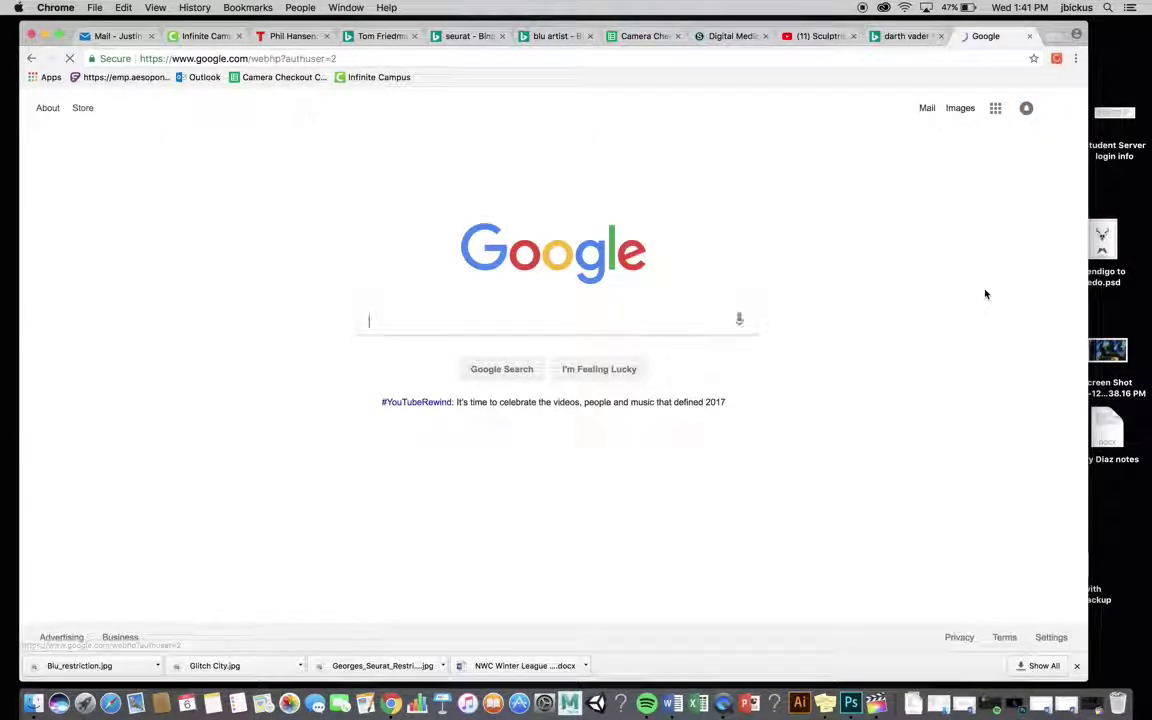
{"action": "left_click", "coordinate": [995, 108]}
{"action": "left_click", "coordinate": [1016, 185]}
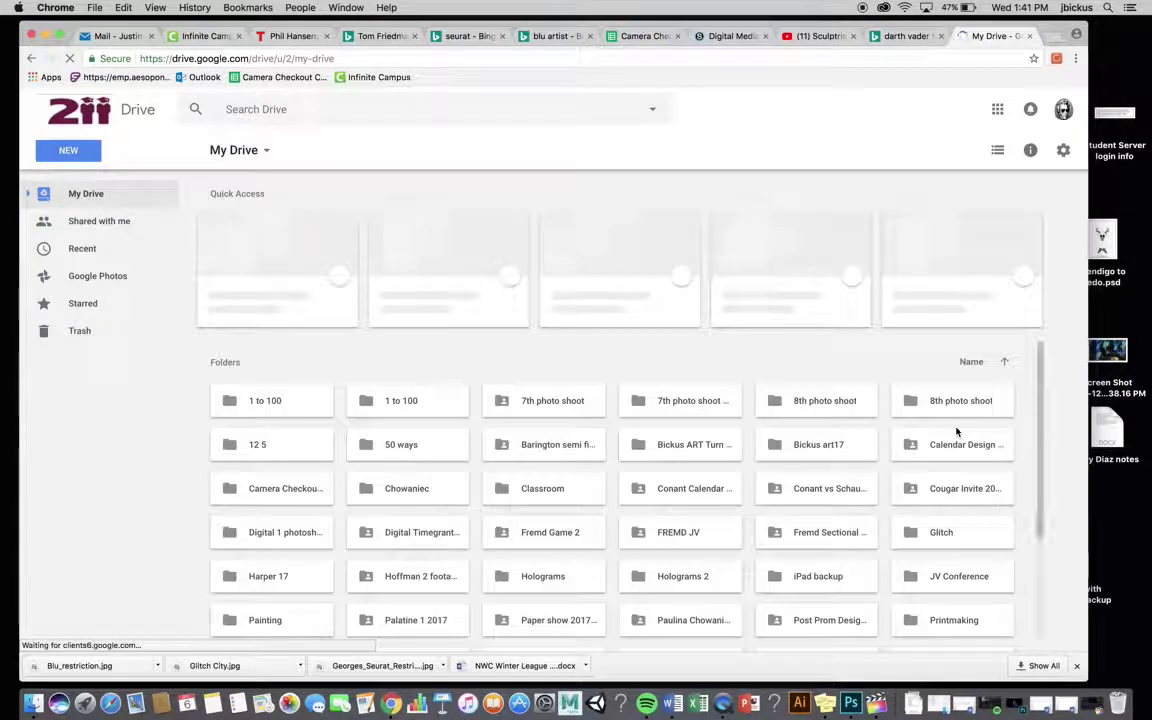
{"action": "scroll", "coordinate": [956, 432], "scroll_direction": "down", "scroll_amount": 5}
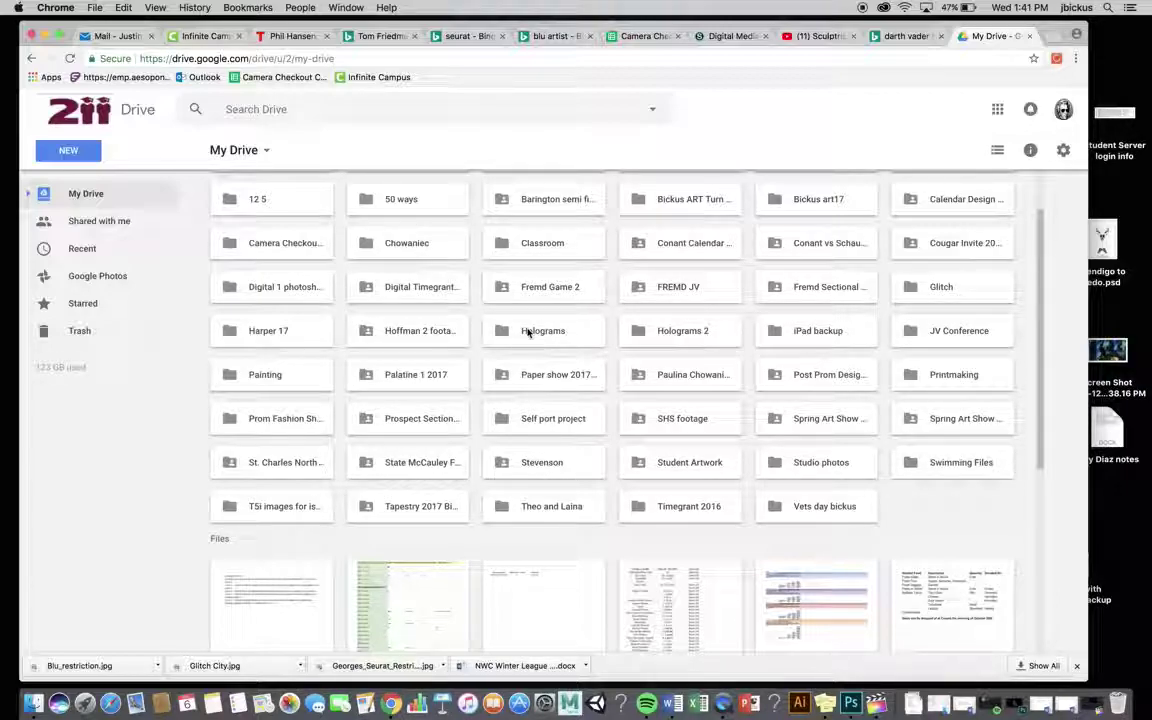
{"action": "double_click", "coordinate": [528, 331]}
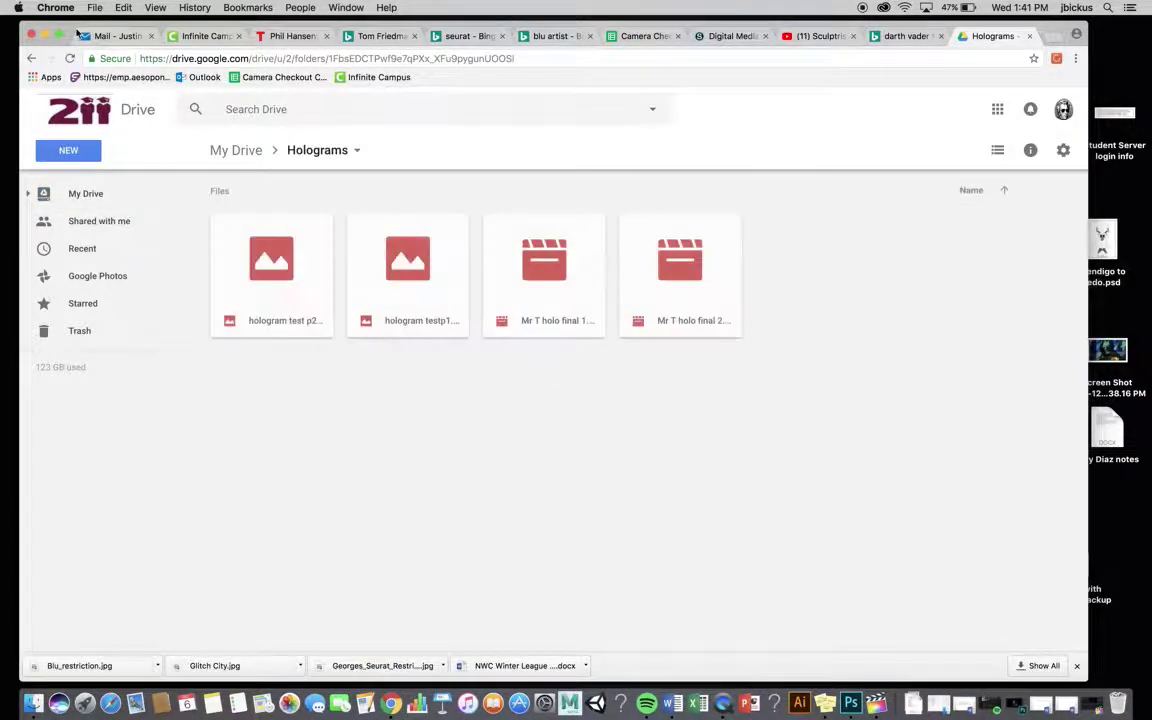
- Drag vader hologram final 1.mov and final 2.mov from the Desktop into Holograms to upload them
{"action": "left_click_drag", "start_coordinate": [78, 34], "coordinate": [545, 37]}
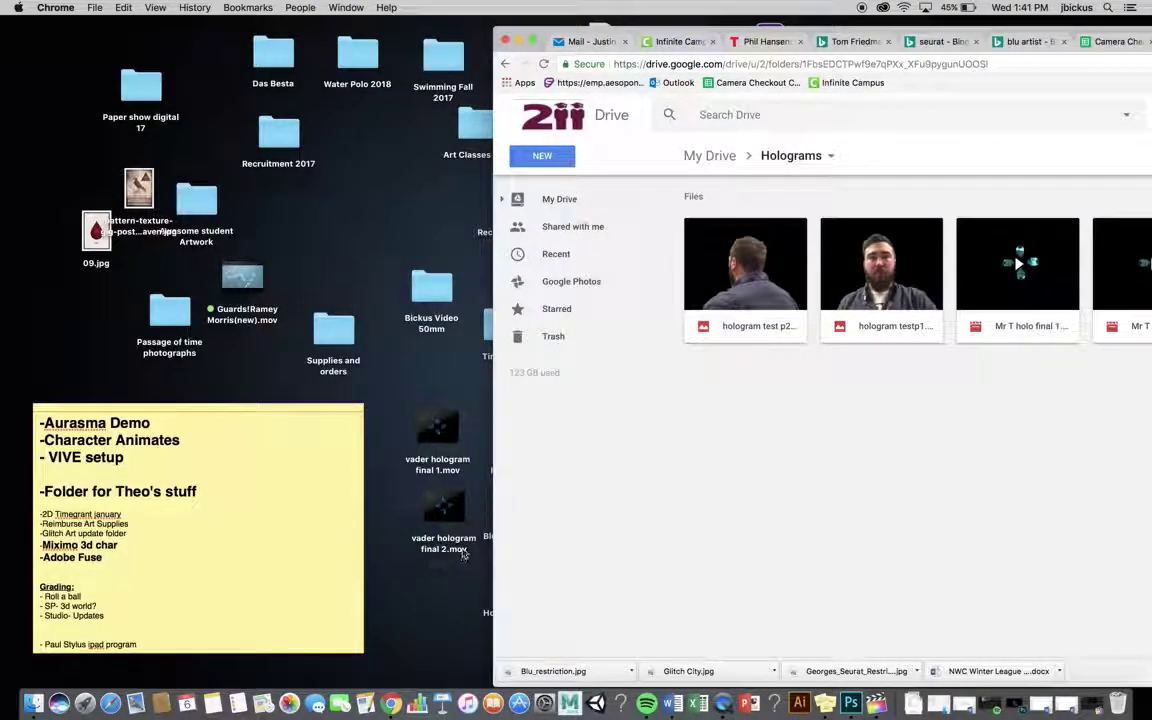
{"action": "left_click_drag", "start_coordinate": [363, 336], "coordinate": [433, 500]}
{"action": "left_click_drag", "start_coordinate": [452, 442], "coordinate": [778, 480]}
{"action": "left_click_drag", "start_coordinate": [810, 36], "coordinate": [366, 8]}
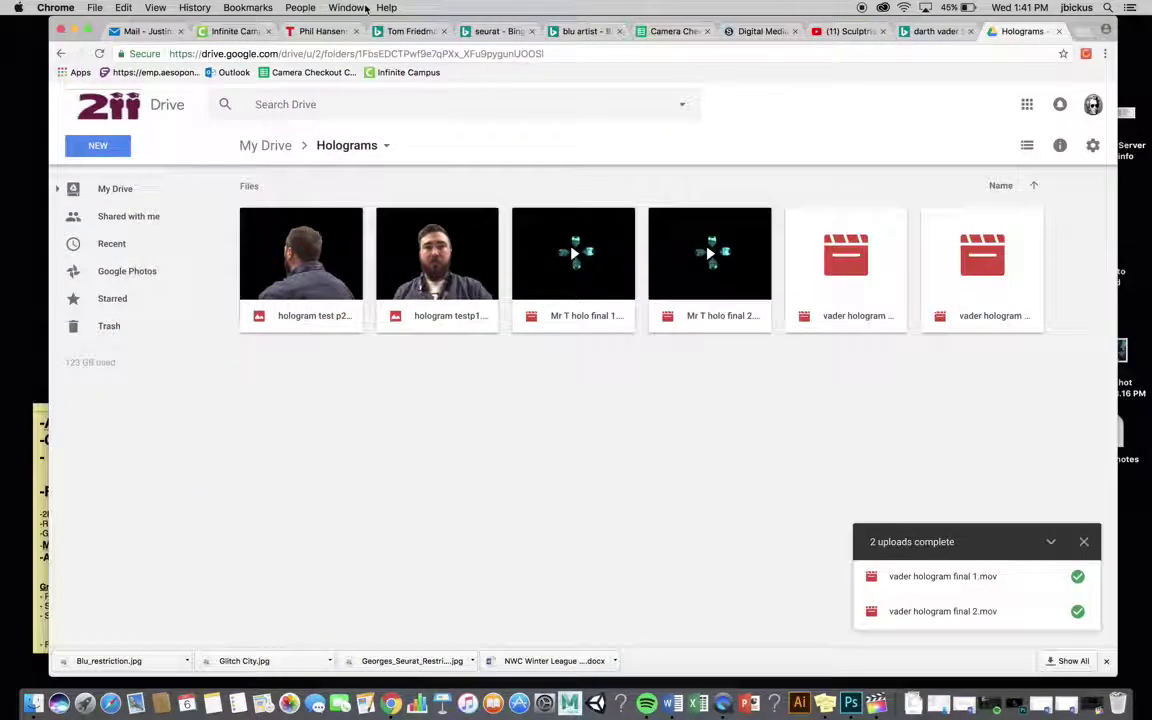